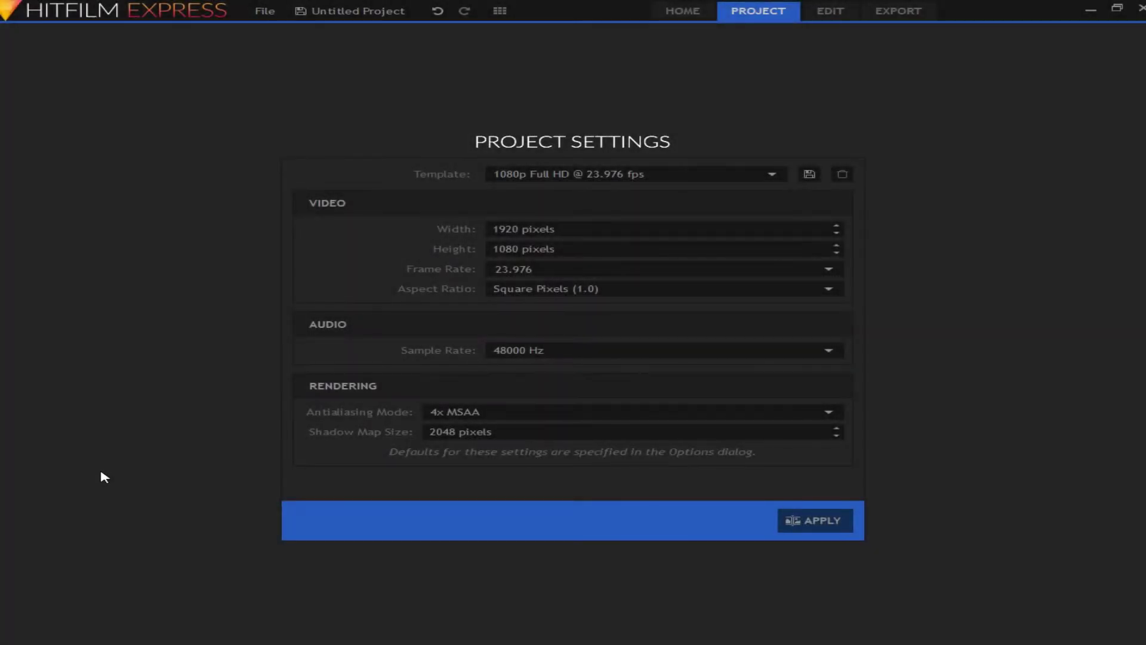
- Accept the 1080p project settings and duplicate the Selective colour.mp4 layer into a second copy
{"action": "left_click", "coordinate": [824, 526]}
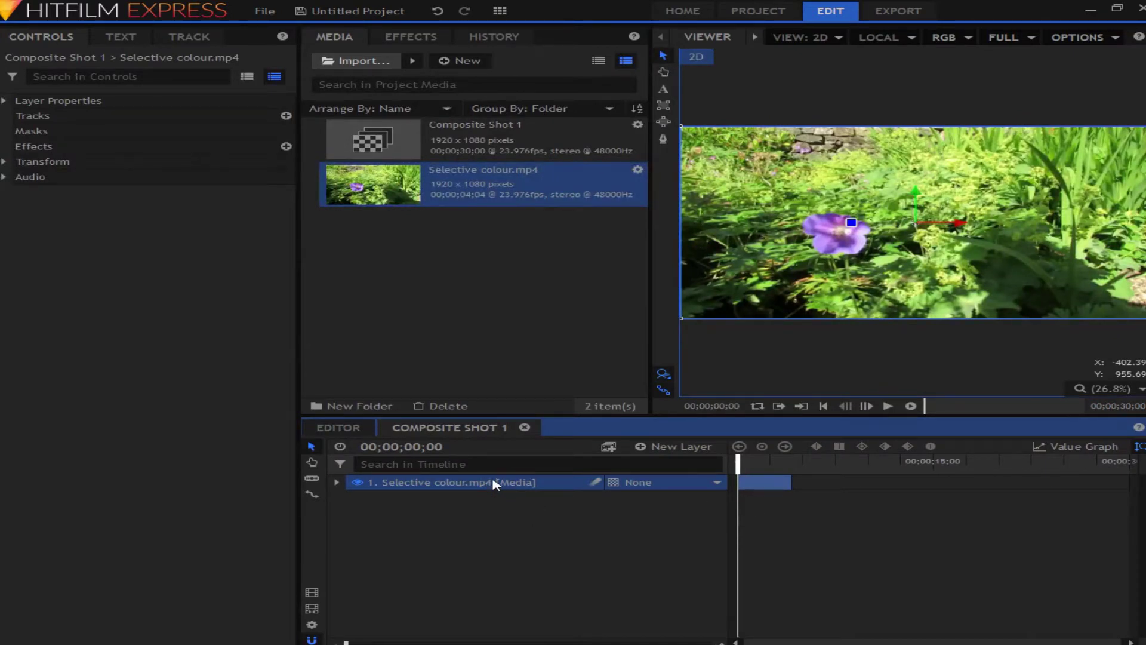
{"action": "key", "text": "ctrl+d"}
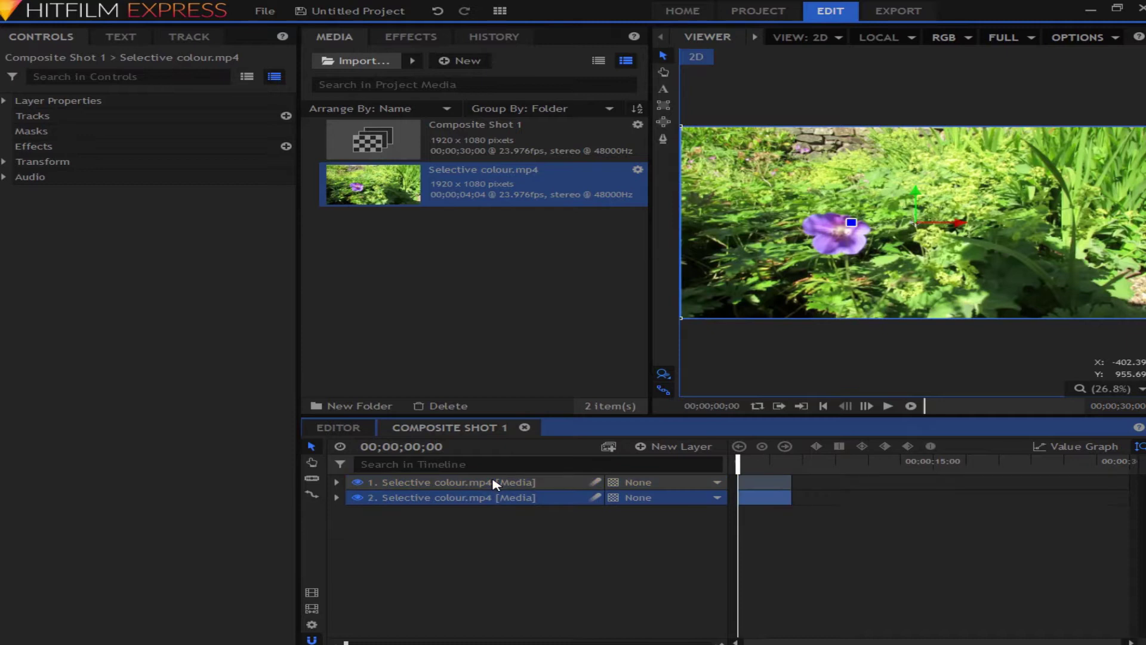
{"action": "right_click", "coordinate": [493, 482]}
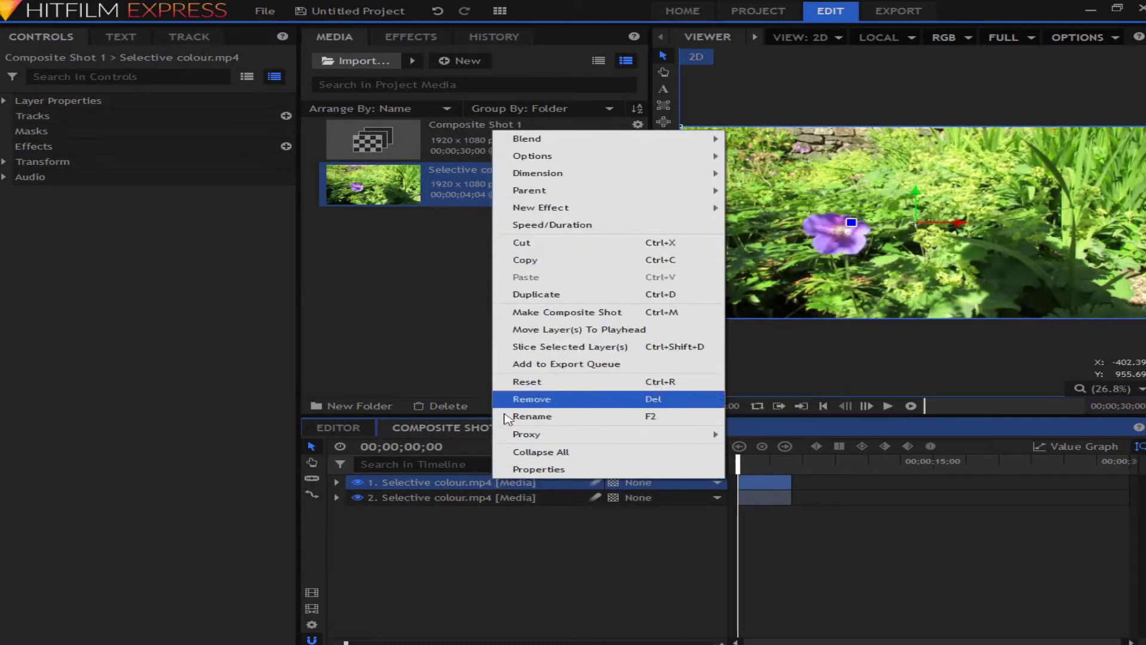
{"action": "left_click", "coordinate": [526, 552]}
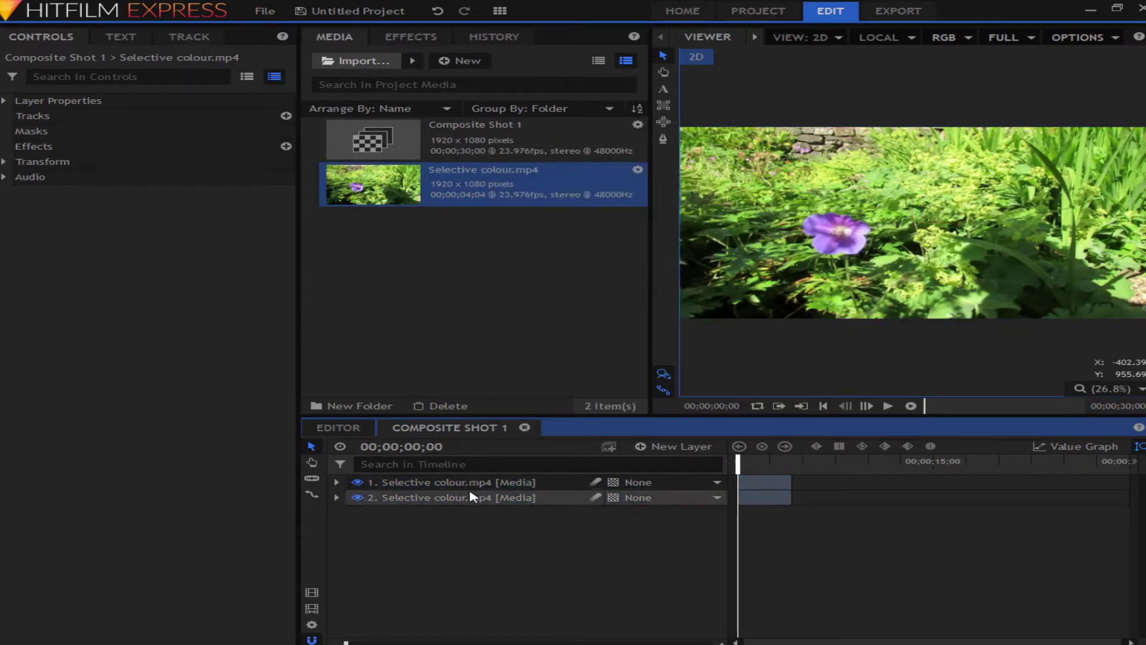
{"action": "left_click", "coordinate": [475, 501]}
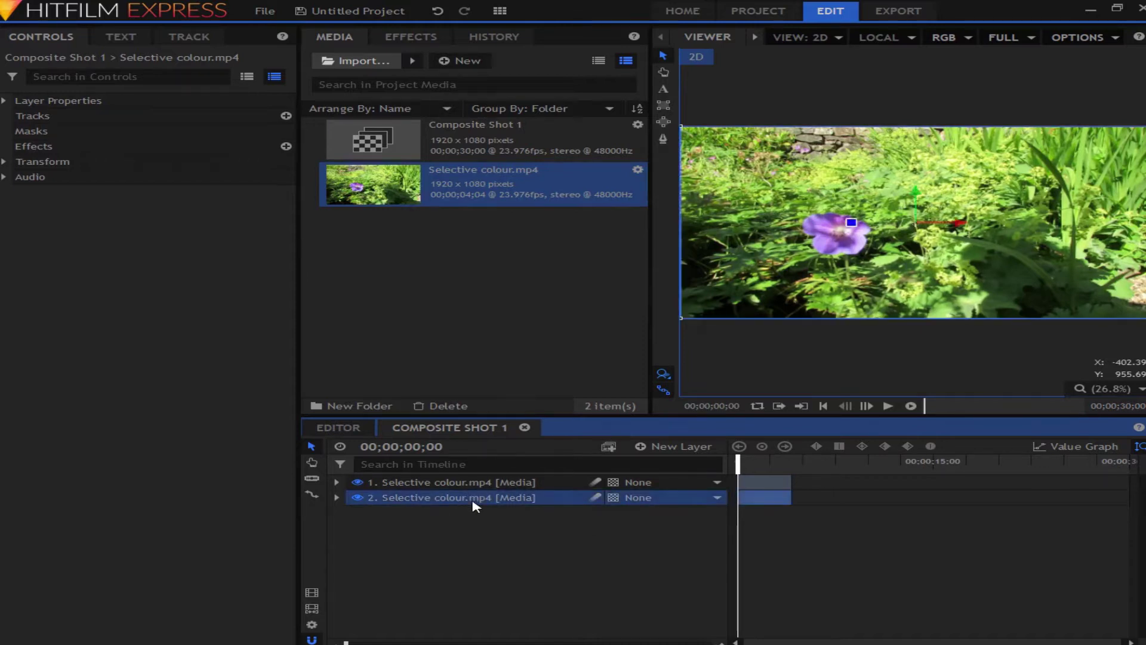
- Search the effects for 'bla' and apply the Black & White preset to layer 1
{"action": "left_click", "coordinate": [406, 37]}
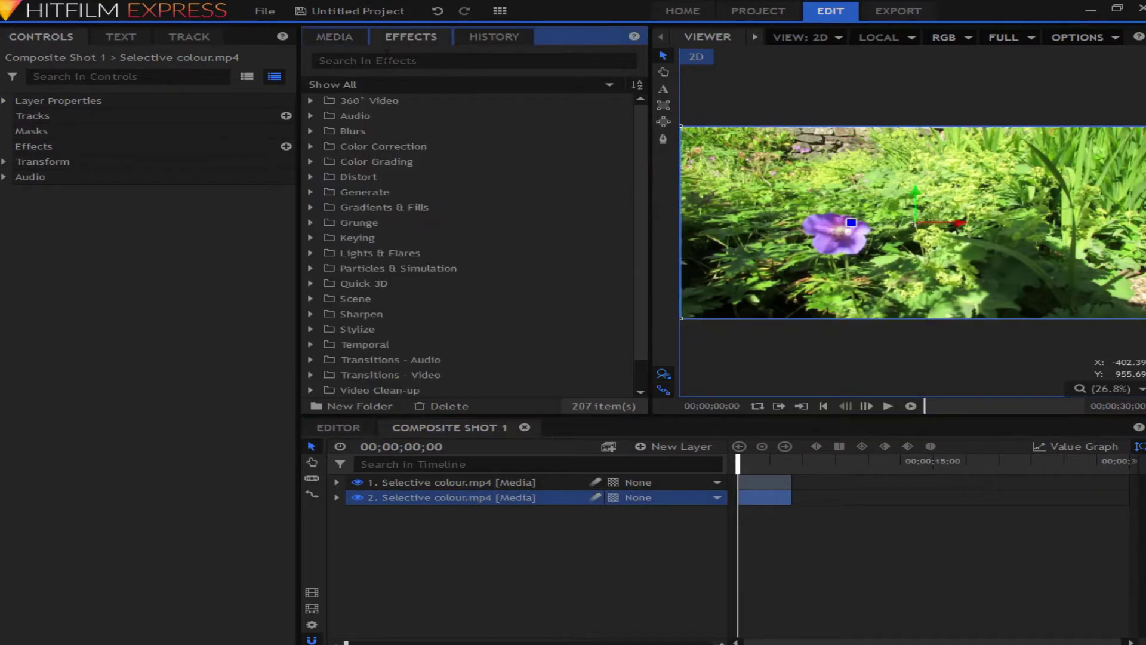
{"action": "left_click", "coordinate": [386, 55]}
{"action": "type", "text": "bl"}
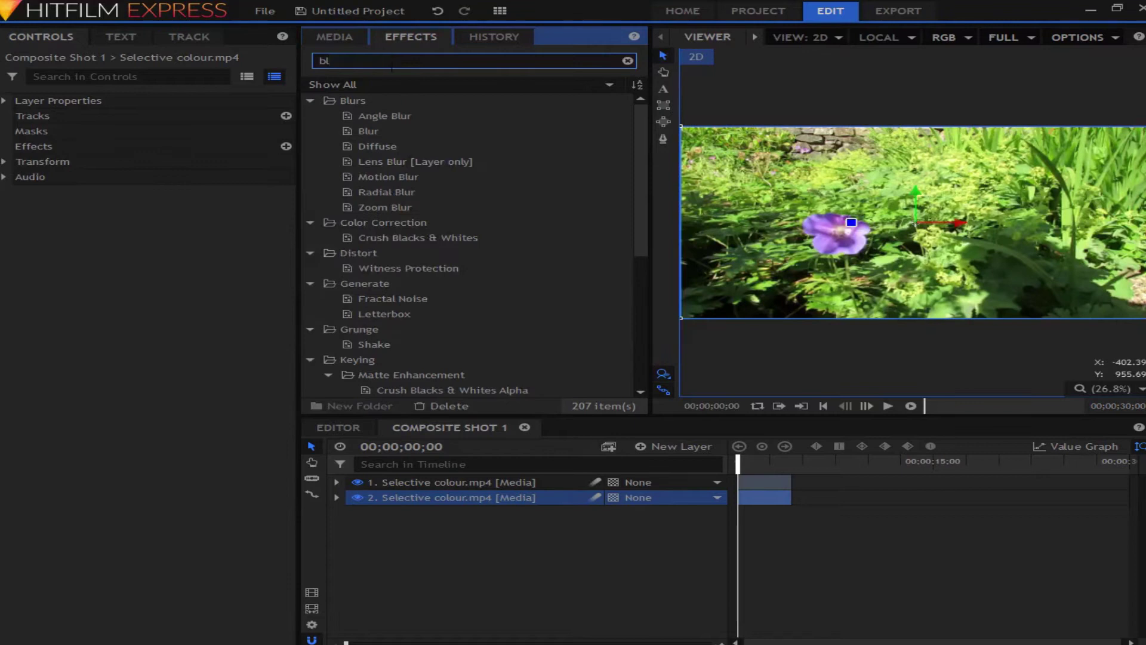
{"action": "type", "text": "ack"}
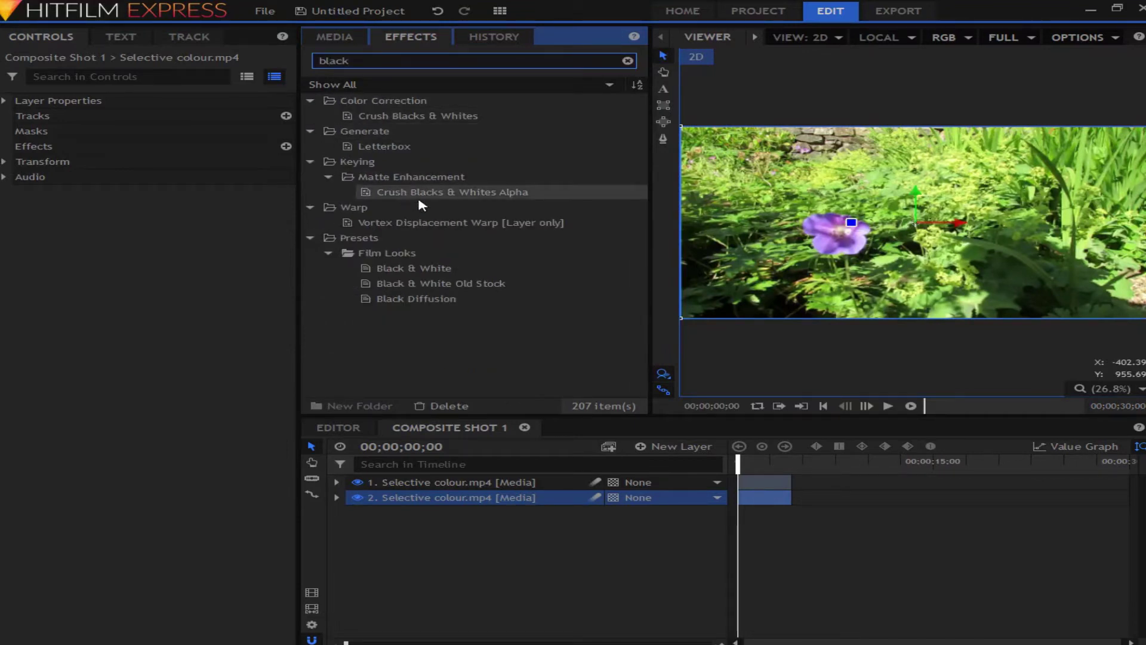
{"action": "left_click_drag", "start_coordinate": [395, 268], "coordinate": [454, 487]}
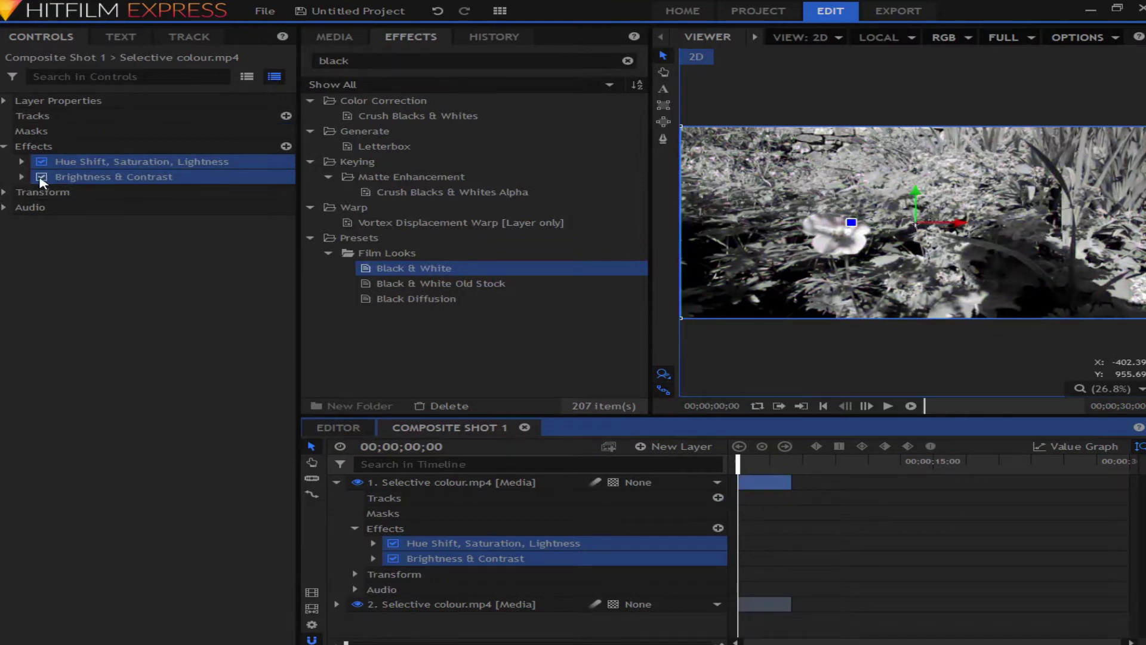
- Toggle Brightness & Contrast off and on to compare, then reselect layer 1
{"action": "left_click", "coordinate": [41, 178]}
{"action": "left_click", "coordinate": [41, 178]}
{"action": "left_click", "coordinate": [154, 358]}
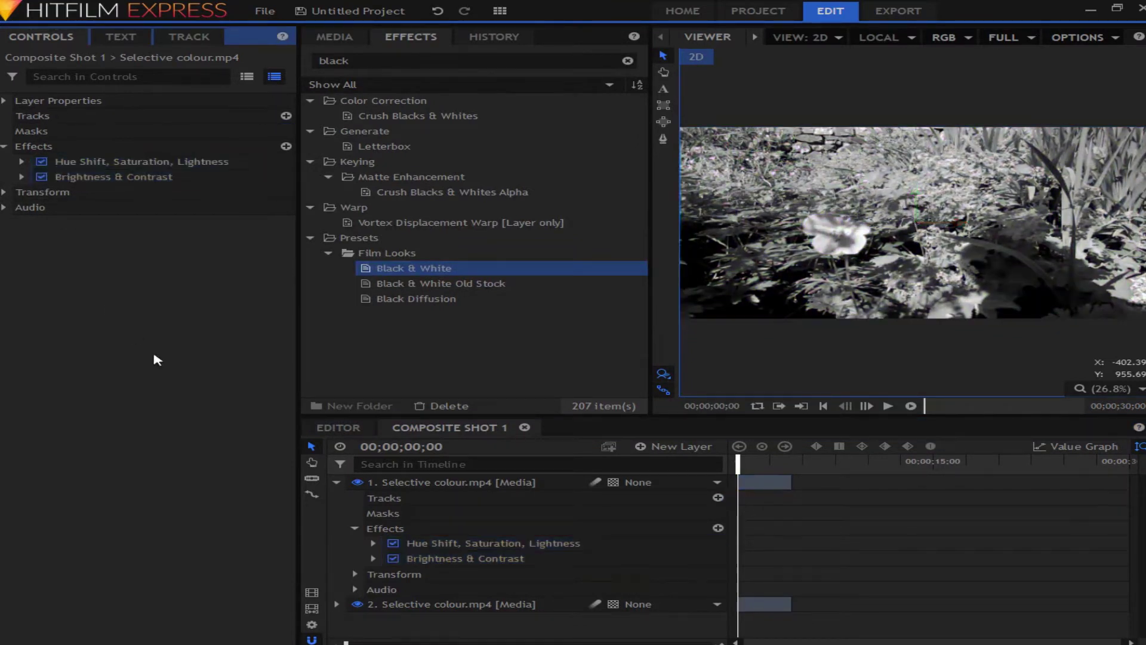
{"action": "left_click", "coordinate": [41, 177]}
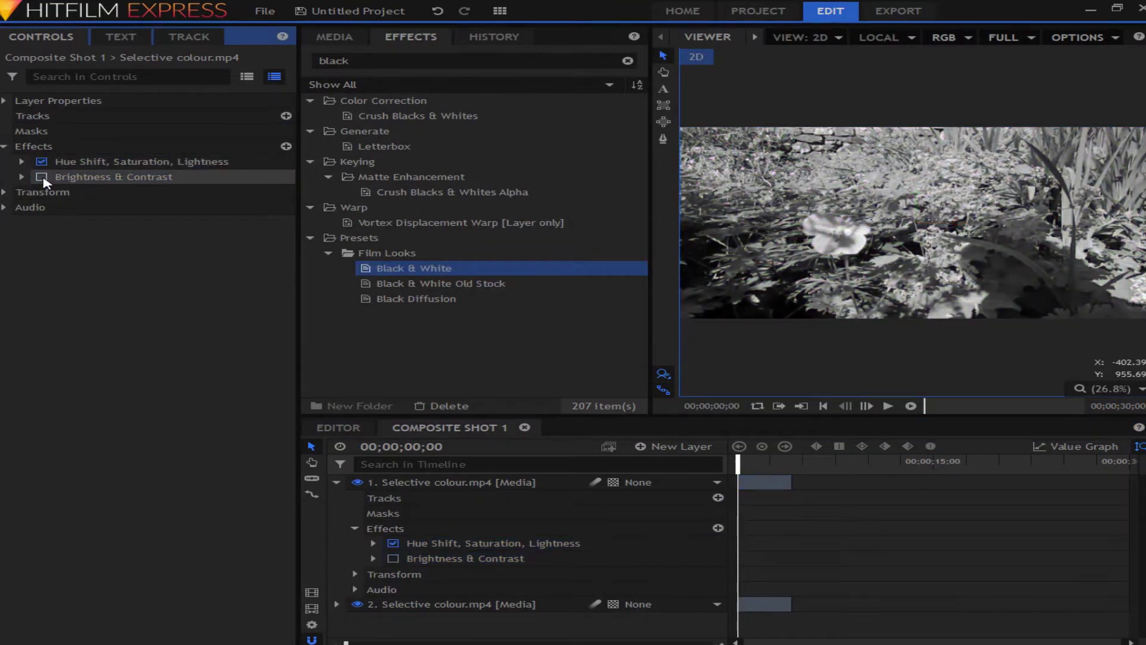
{"action": "left_click", "coordinate": [41, 178]}
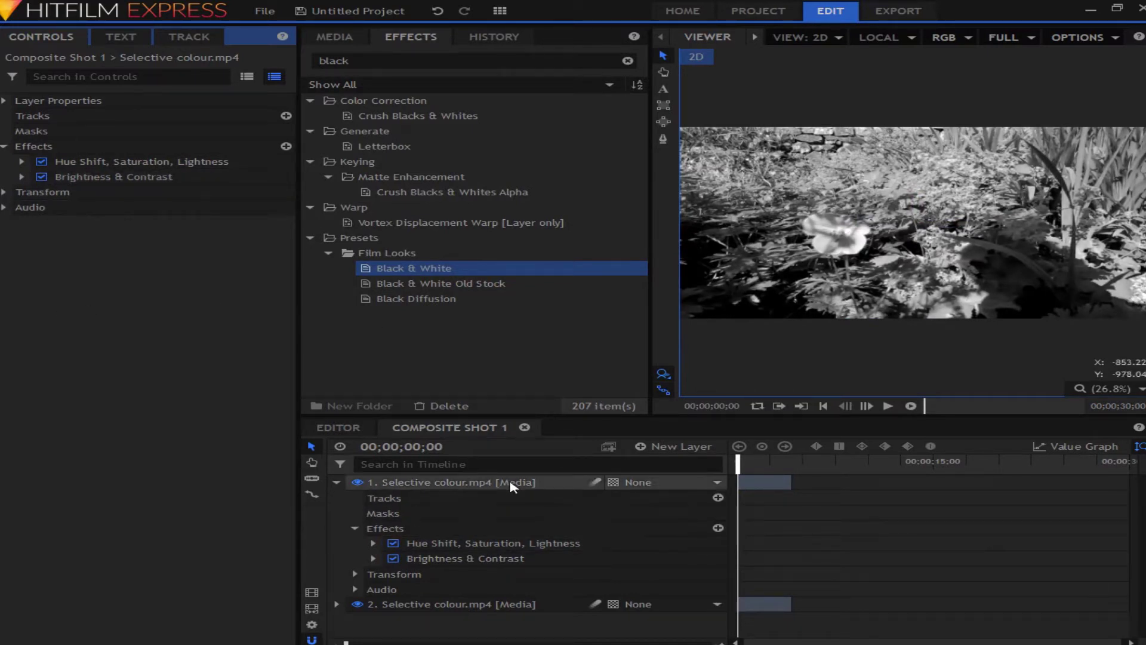
{"action": "left_click", "coordinate": [337, 482]}
{"action": "left_click", "coordinate": [418, 498]}
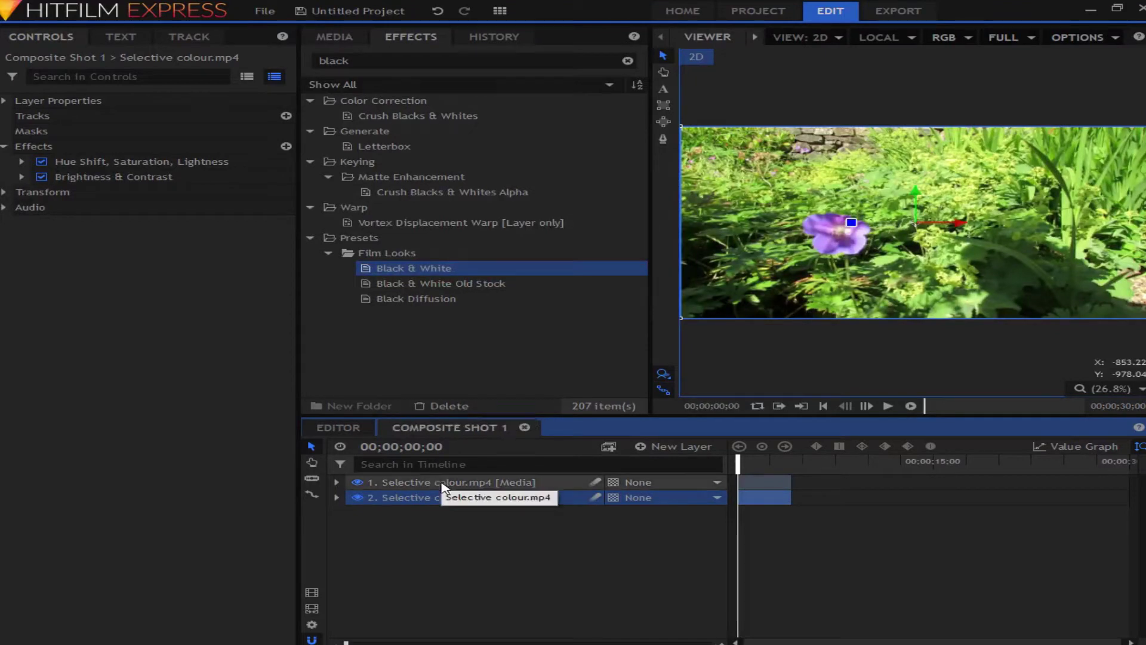
{"action": "left_click", "coordinate": [444, 484]}
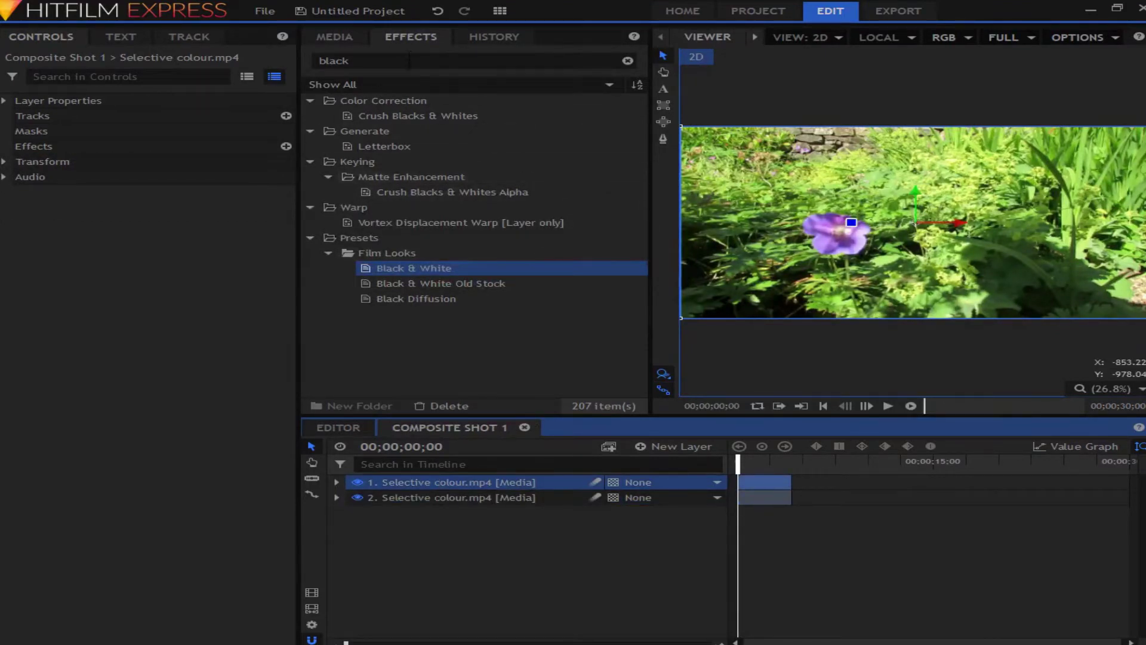
{"action": "left_click", "coordinate": [409, 60]}
- Search 'rgb' and add the Hue & RGB Key effect to layer 1
{"action": "key", "text": "BackSpace"}
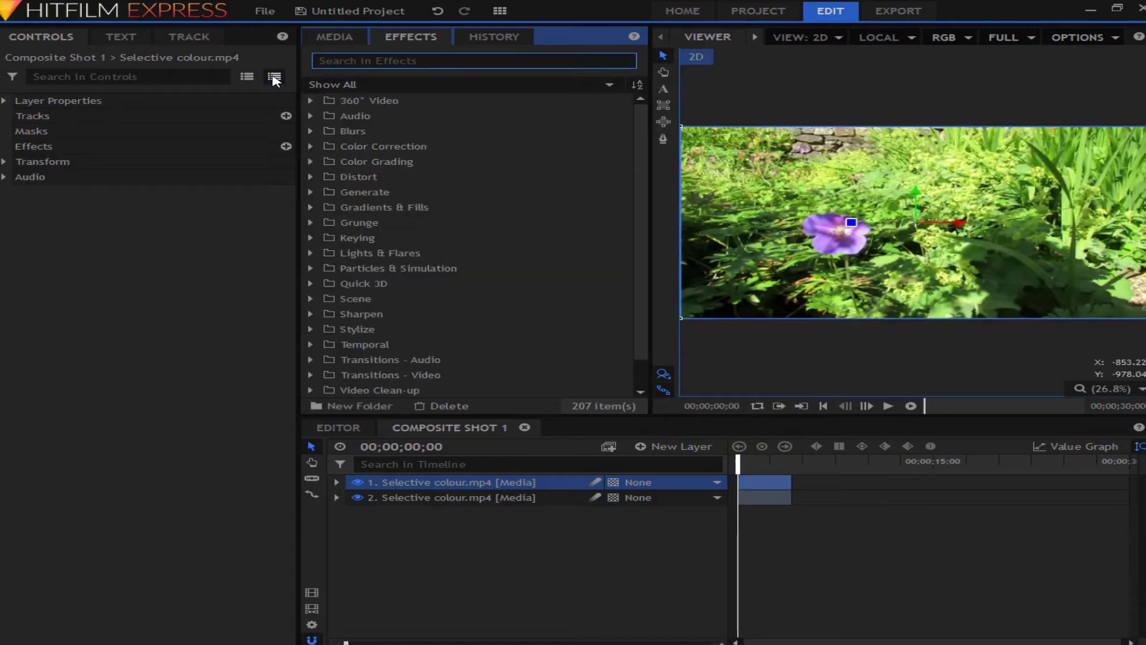
{"action": "type", "text": "rgb"}
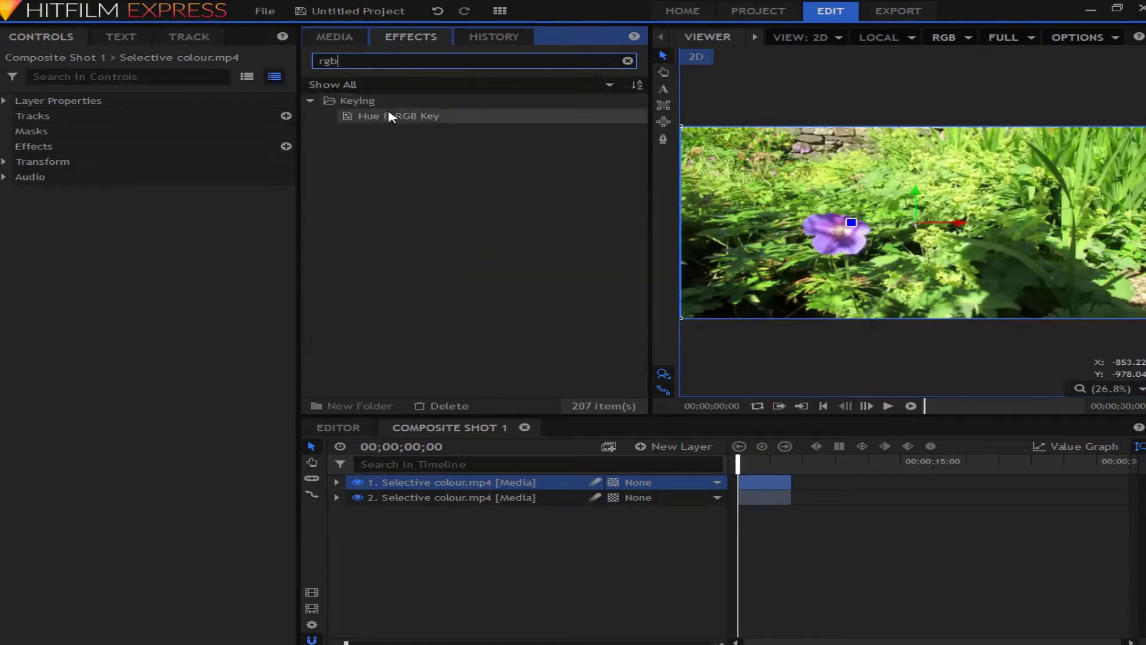
{"action": "left_click_drag", "start_coordinate": [391, 116], "coordinate": [452, 482]}
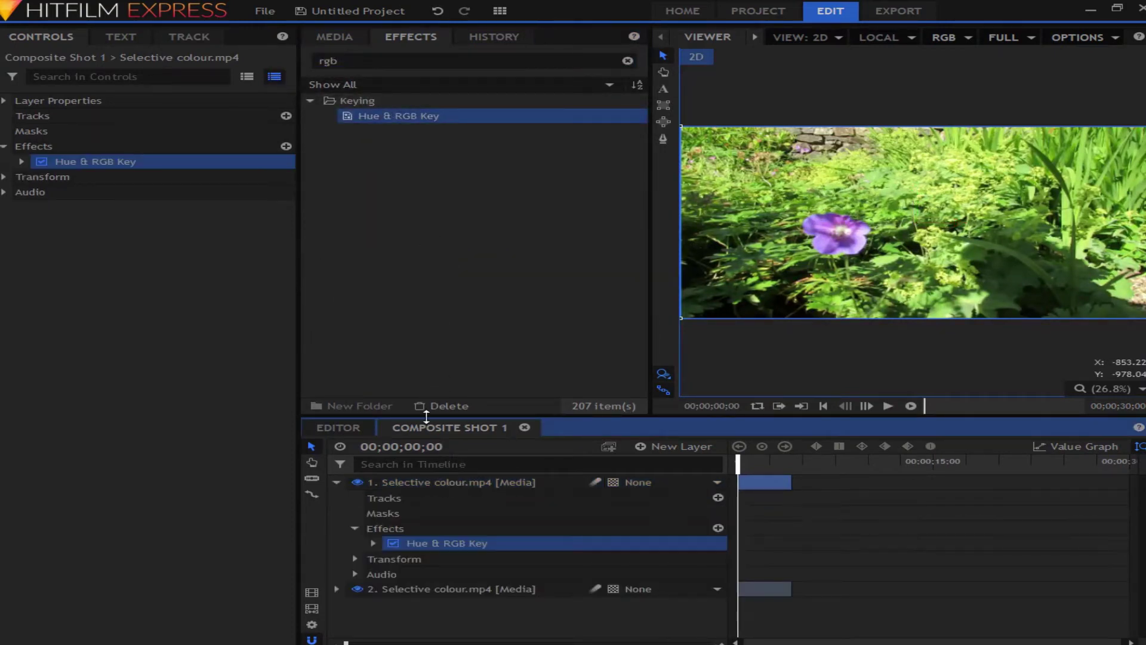
- Sample the purple flower as the key Color and turn on Invert
{"action": "left_click", "coordinate": [22, 163]}
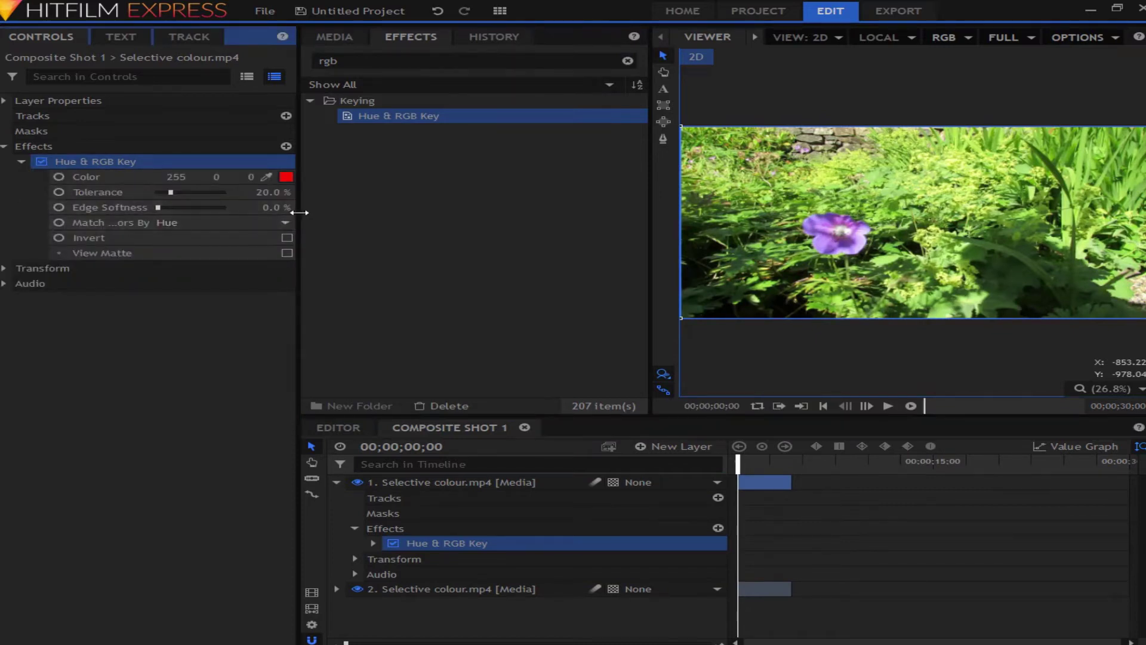
{"action": "left_click_drag", "start_coordinate": [295, 225], "coordinate": [318, 212]}
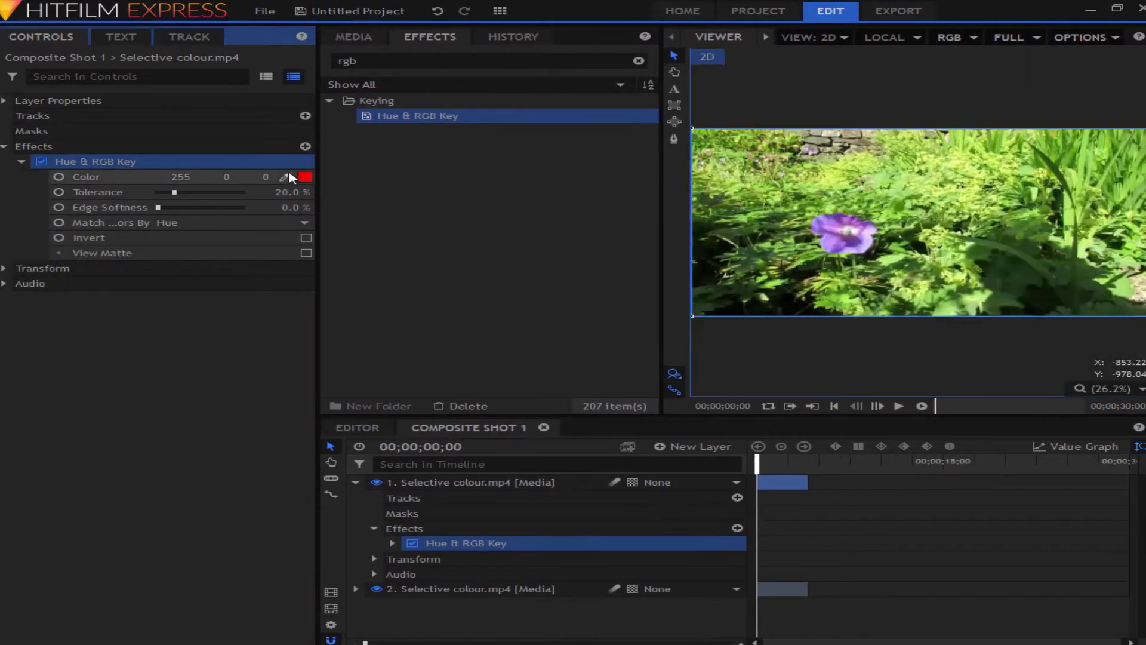
{"action": "left_click", "coordinate": [292, 175]}
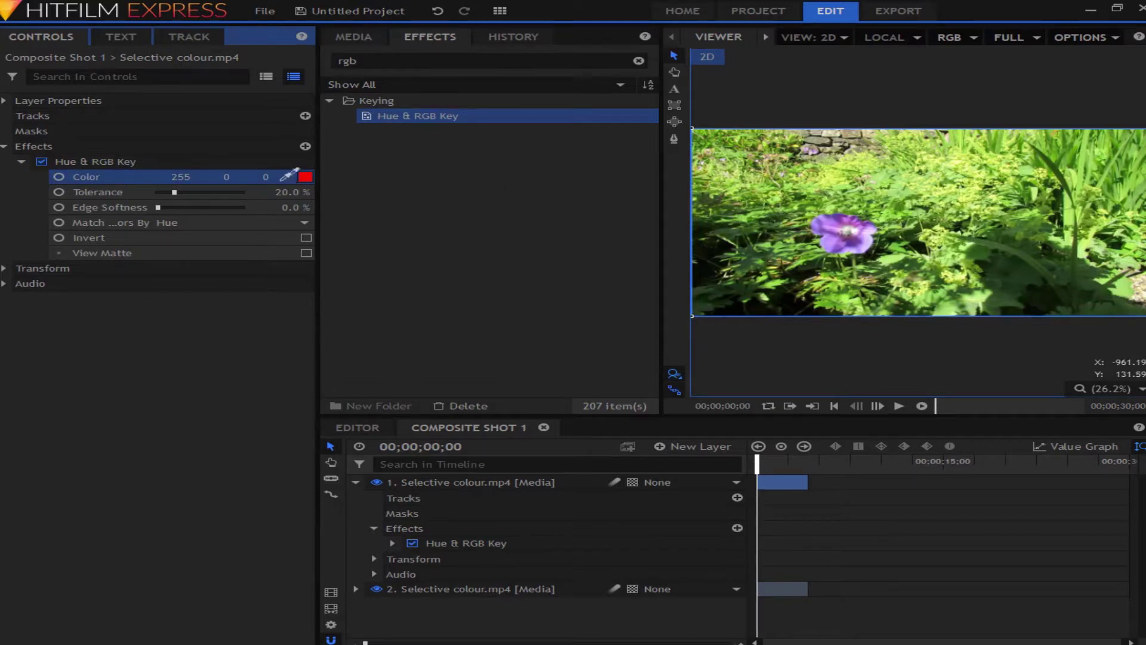
{"action": "left_click", "coordinate": [835, 229]}
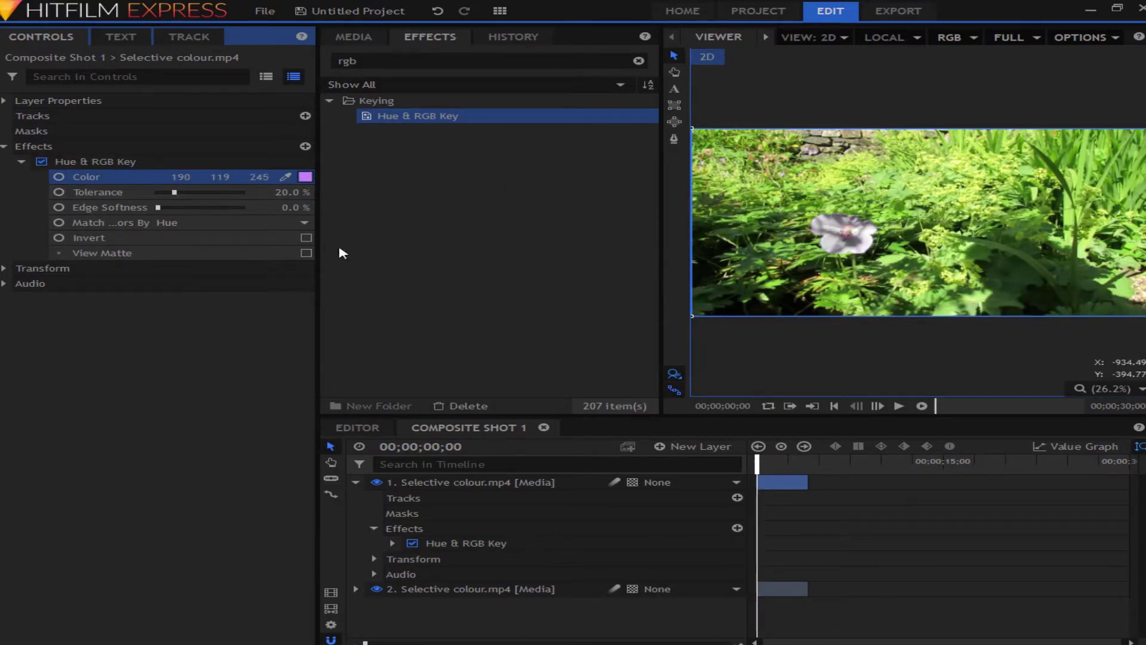
{"action": "left_click", "coordinate": [306, 238]}
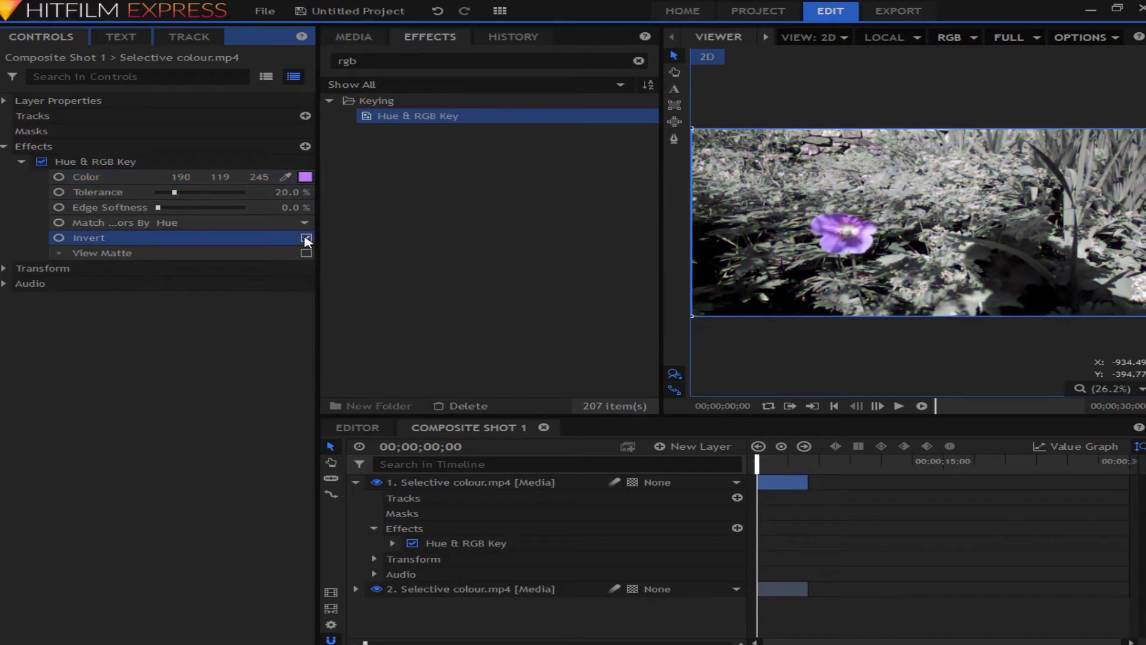
- Resample the Hue & RGB Key colour from spots on the purple flower
{"action": "scroll", "coordinate": [874, 231], "scroll_direction": "up", "scroll_amount": 5}
{"action": "scroll", "coordinate": [747, 233], "scroll_direction": "down", "scroll_amount": 5}
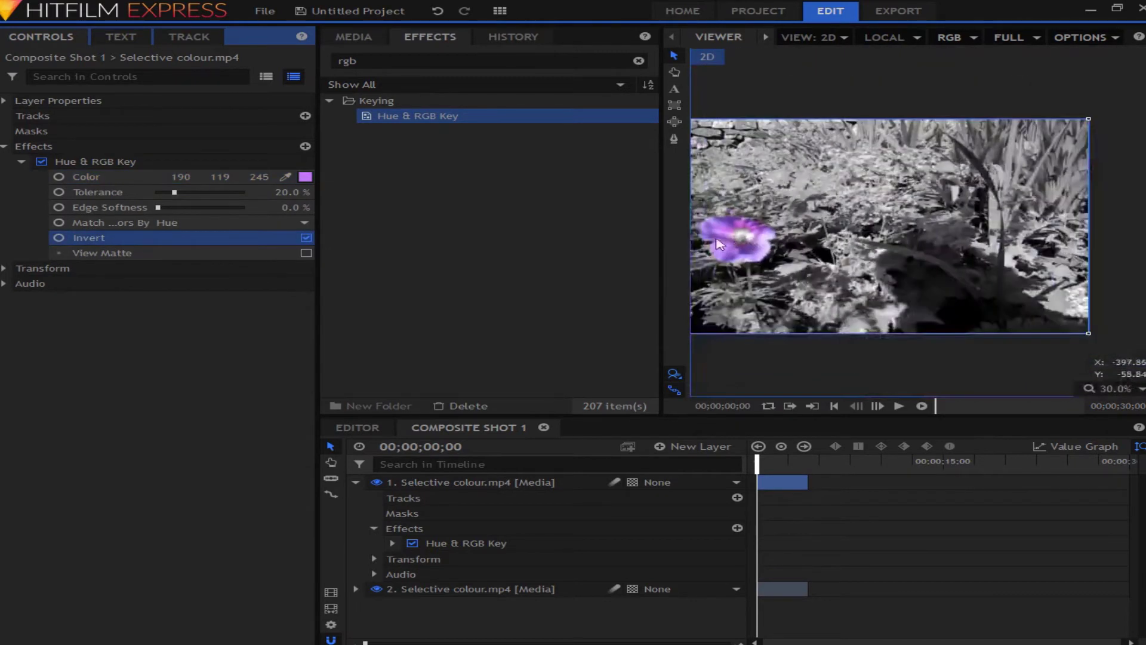
{"action": "scroll", "coordinate": [854, 128], "scroll_direction": "up", "scroll_amount": 5}
{"action": "scroll", "coordinate": [857, 120], "scroll_direction": "down", "scroll_amount": 6}
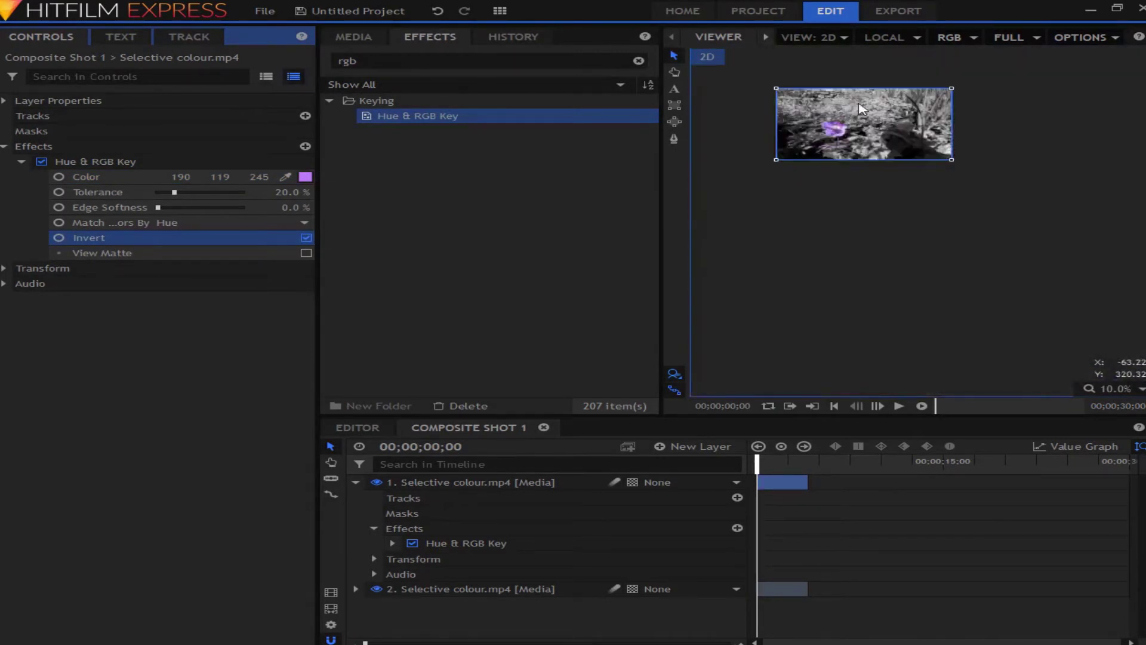
{"action": "scroll", "coordinate": [852, 126], "scroll_direction": "up", "scroll_amount": 3}
{"action": "scroll", "coordinate": [854, 127], "scroll_direction": "up", "scroll_amount": 1}
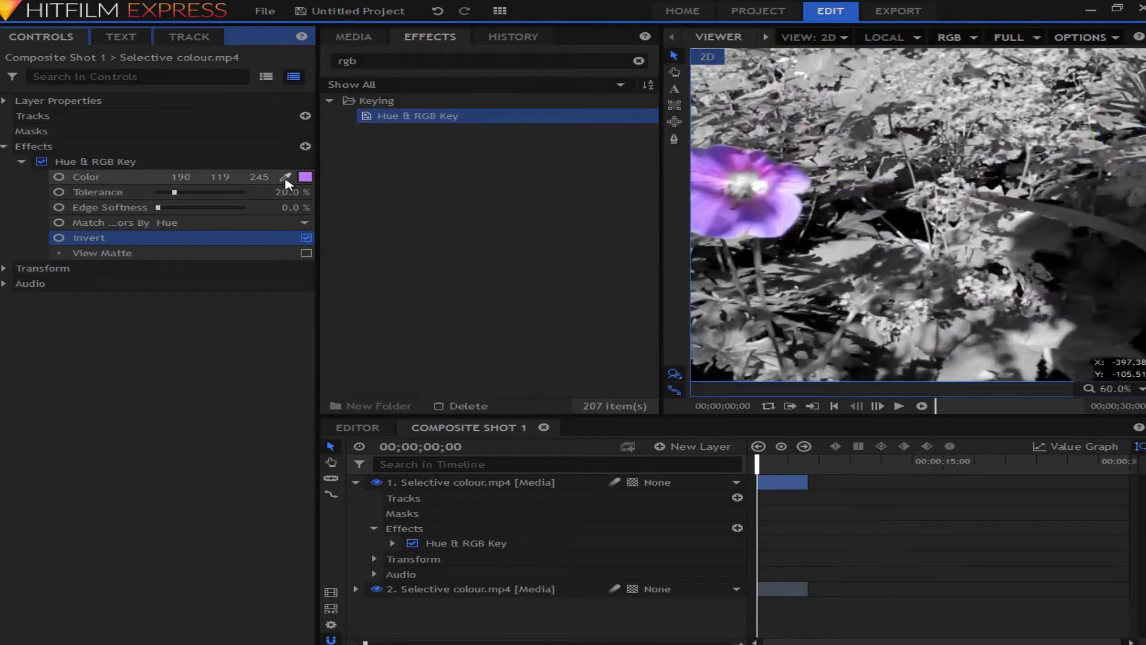
{"action": "left_click", "coordinate": [285, 177]}
{"action": "left_click", "coordinate": [745, 184]}
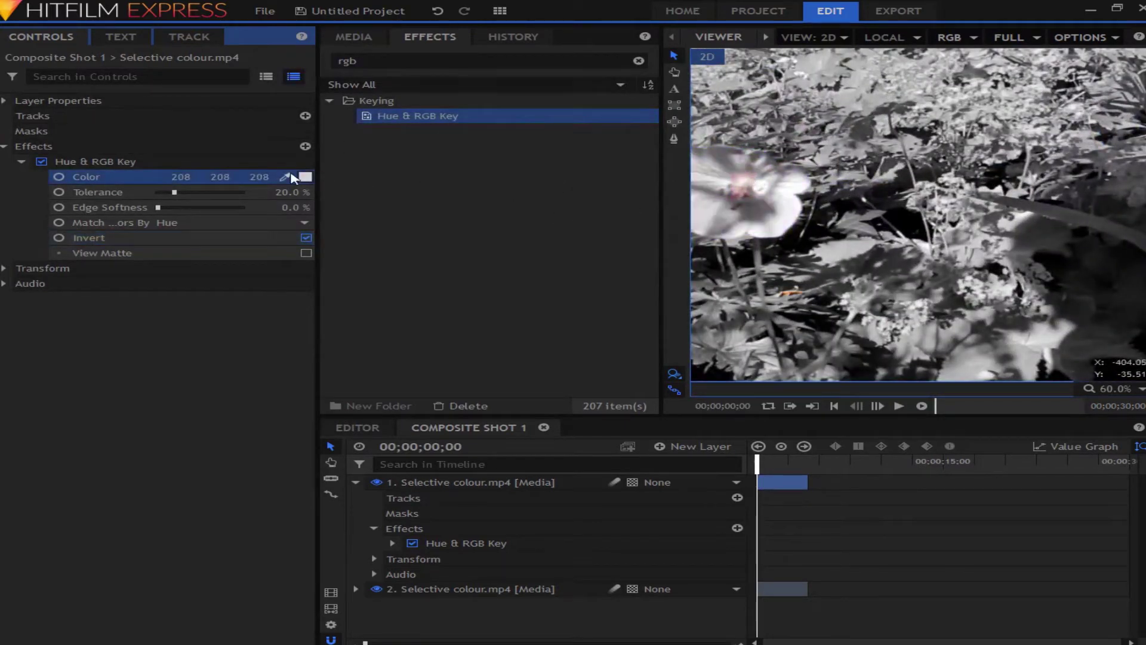
{"action": "left_click", "coordinate": [286, 177]}
{"action": "left_click", "coordinate": [772, 195]}
- With Invert off, resample the flower to 191, 132, 252, re-enable Invert, and fit the frame
{"action": "left_click", "coordinate": [307, 238]}
{"action": "left_click", "coordinate": [286, 177]}
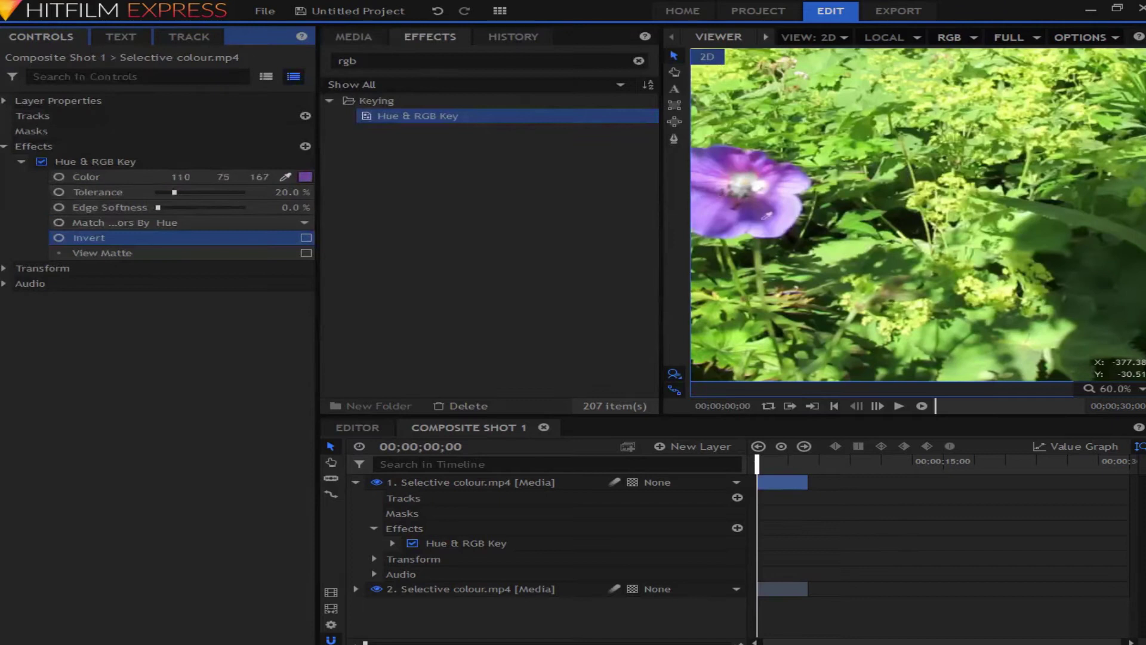
{"action": "left_click", "coordinate": [716, 209]}
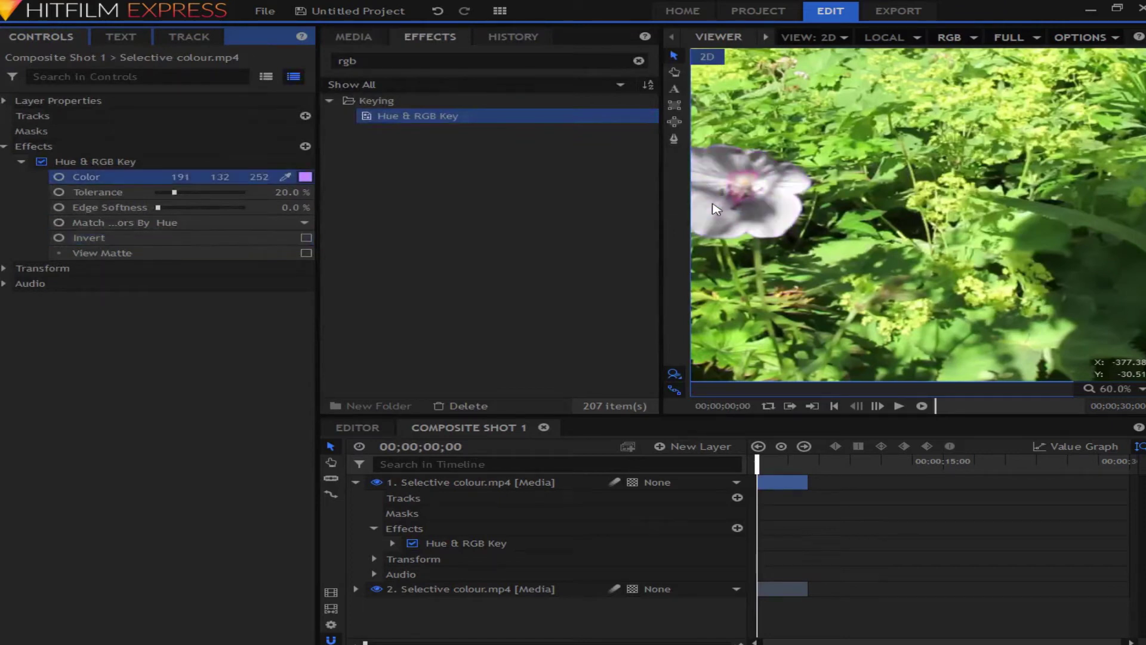
{"action": "left_click", "coordinate": [306, 238]}
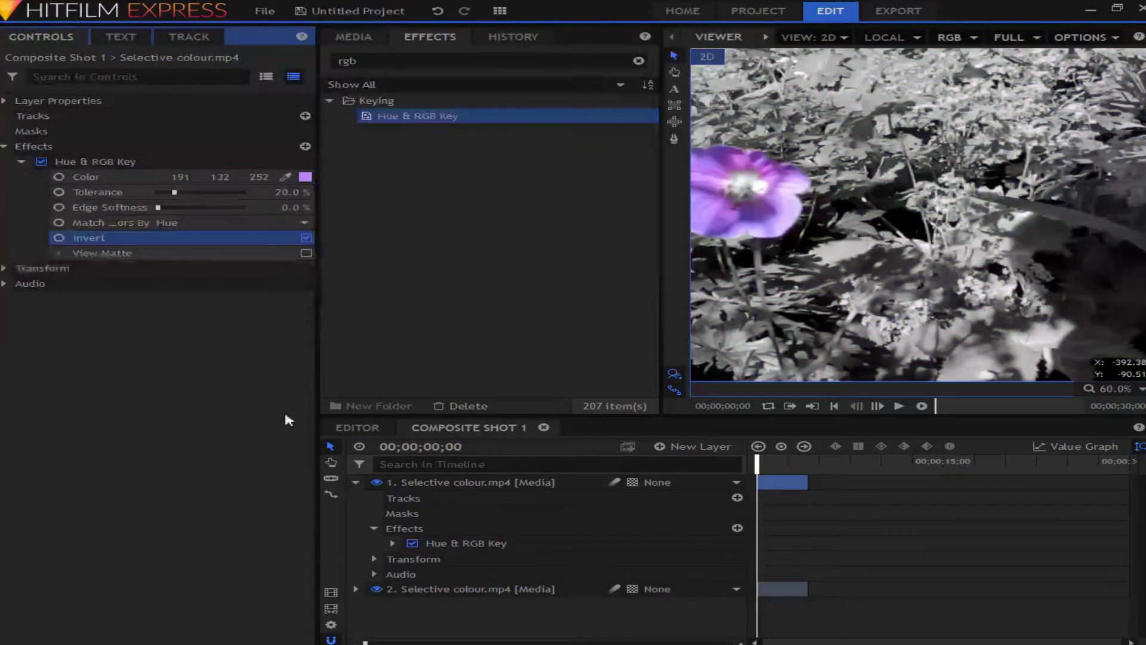
{"action": "left_click", "coordinate": [1107, 389]}
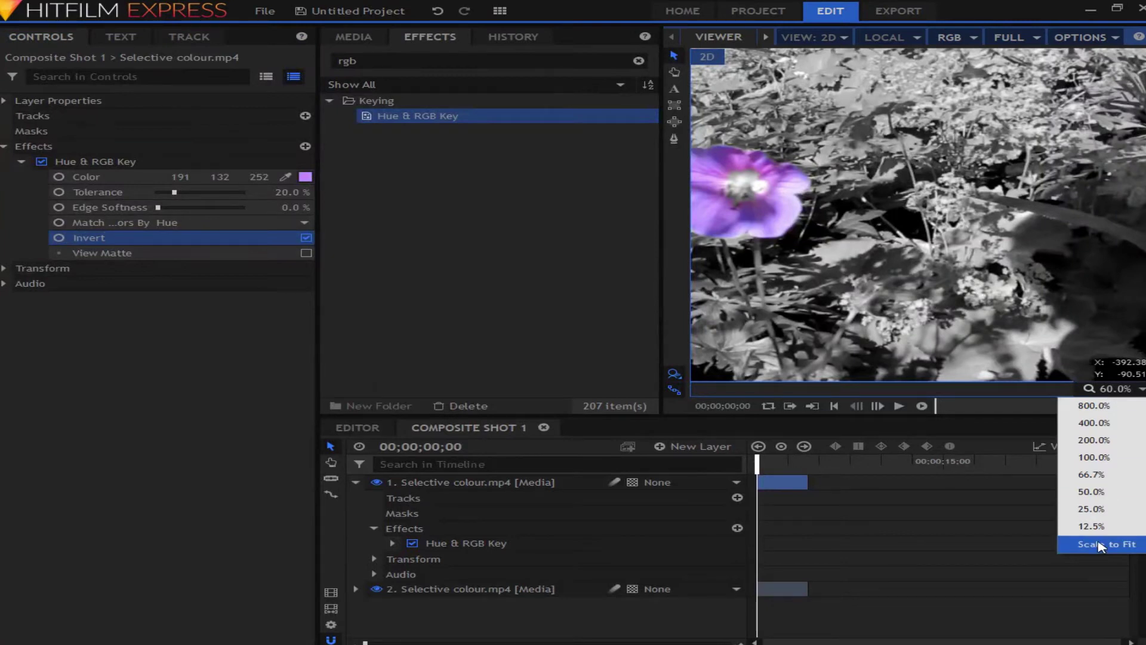
{"action": "left_click", "coordinate": [1102, 545]}
{"action": "scroll", "coordinate": [860, 236], "scroll_direction": "up", "scroll_amount": 3}
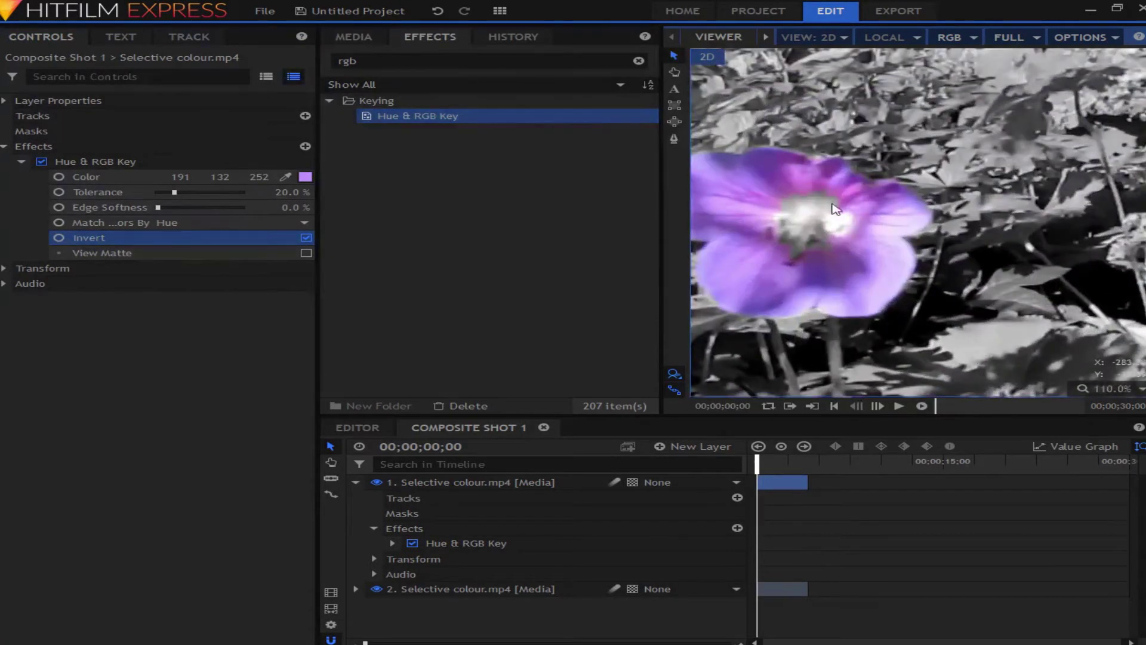
{"action": "scroll", "coordinate": [758, 196], "scroll_direction": "up", "scroll_amount": 3}
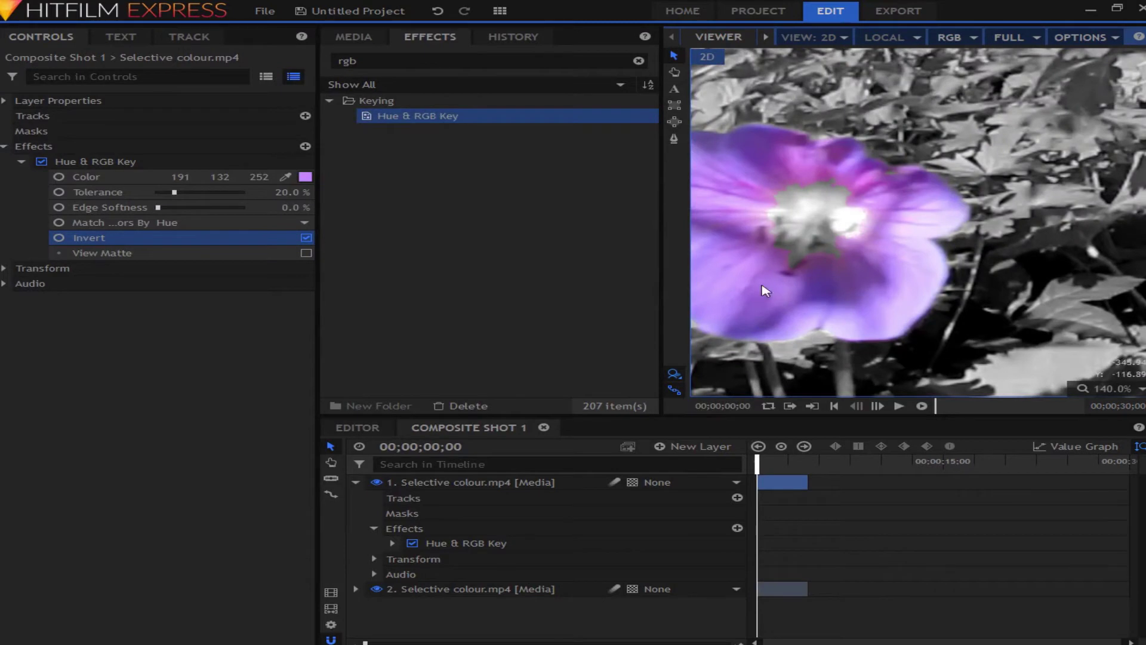
- Raise the Hue & RGB Key Tolerance from 20% to 84%
{"action": "left_click_drag", "start_coordinate": [175, 192], "coordinate": [185, 192]}
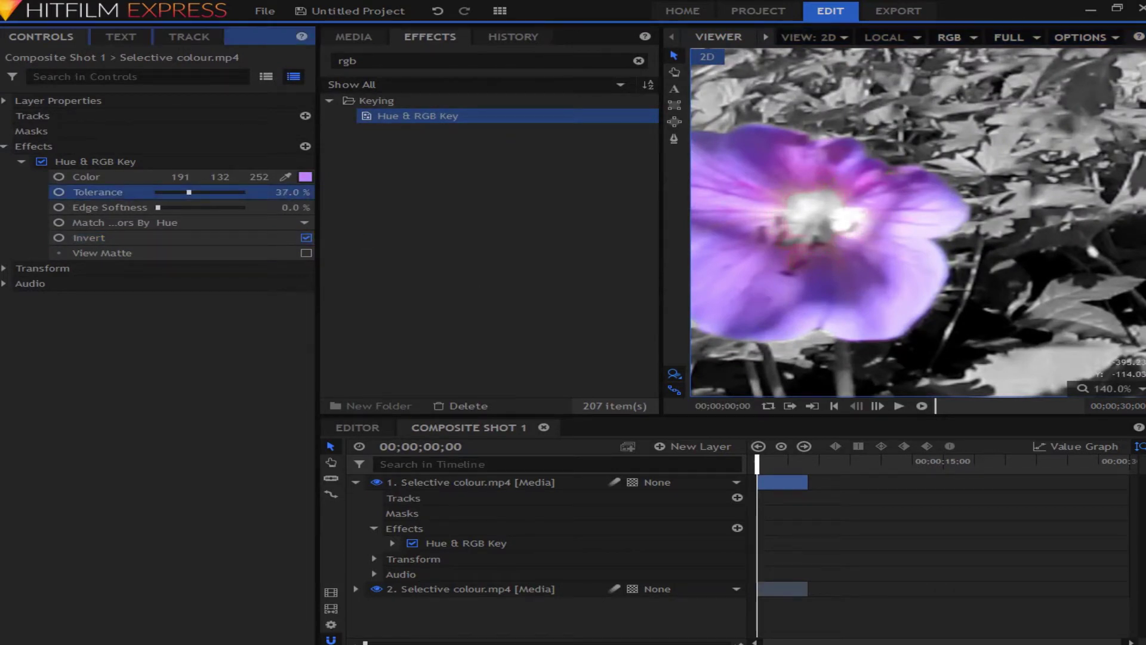
{"action": "left_click_drag", "start_coordinate": [207, 191], "coordinate": [223, 192]}
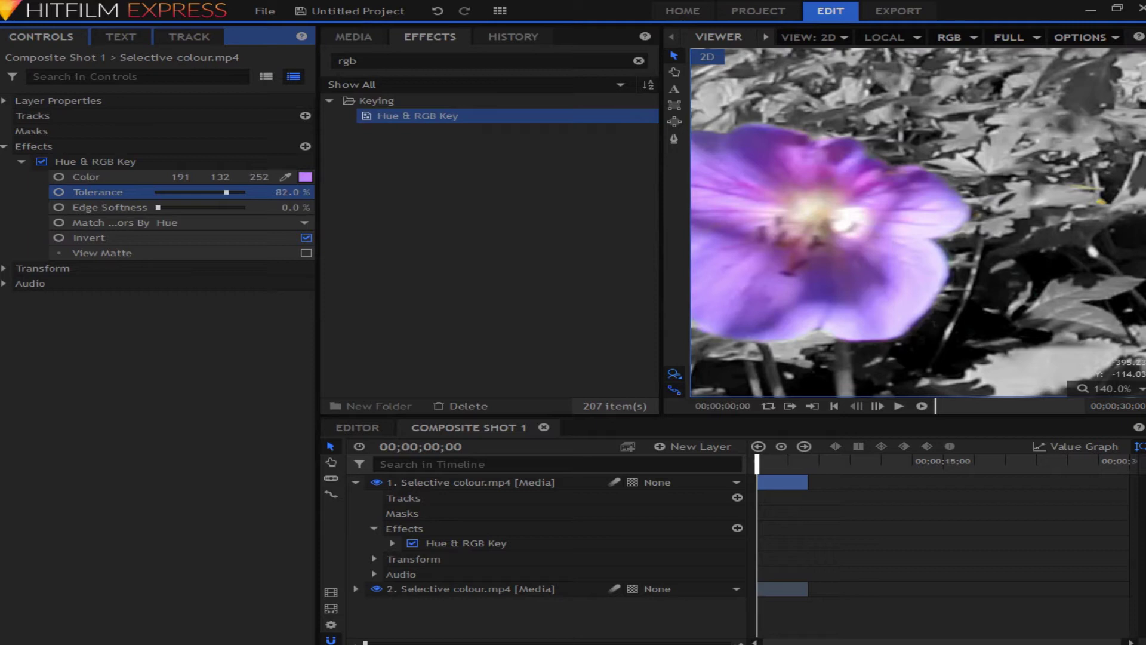
{"action": "scroll", "coordinate": [901, 87], "scroll_direction": "down", "scroll_amount": 3}
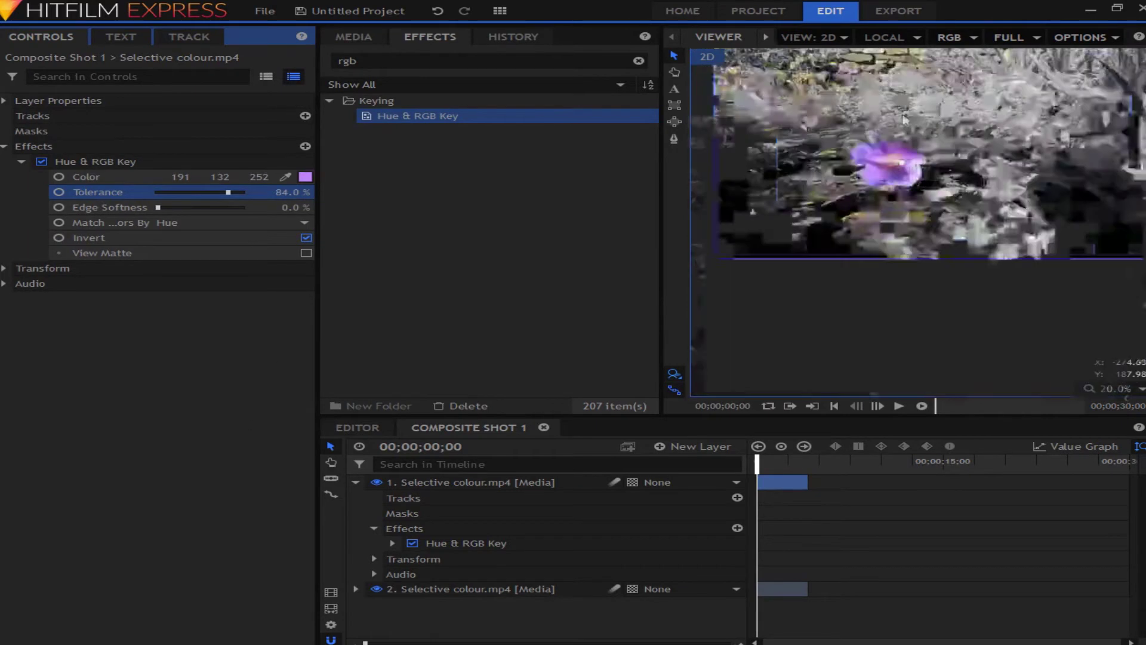
{"action": "scroll", "coordinate": [848, 71], "scroll_direction": "up", "scroll_amount": 2}
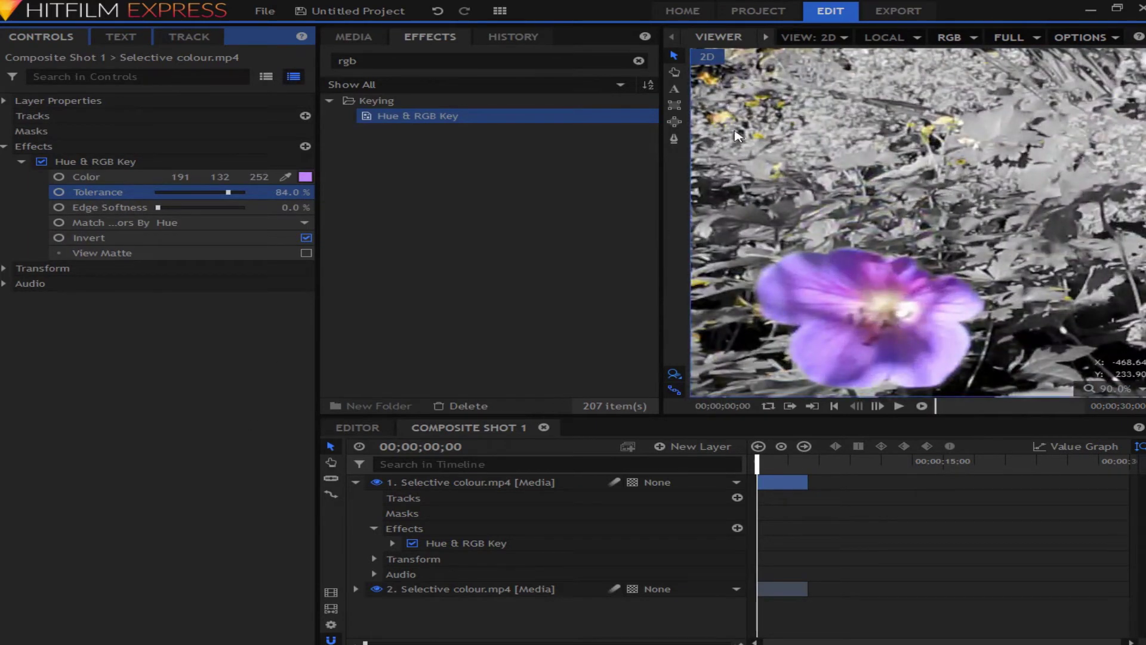
{"action": "scroll", "coordinate": [737, 137], "scroll_direction": "up", "scroll_amount": 2}
{"action": "scroll", "coordinate": [938, 174], "scroll_direction": "down", "scroll_amount": 2}
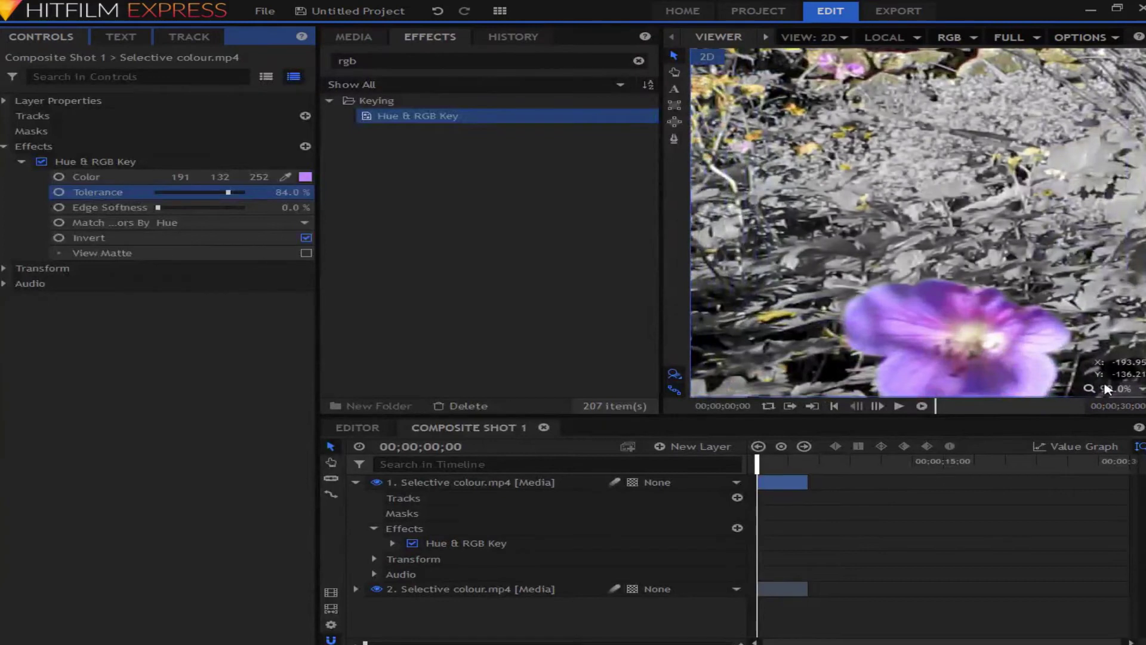
{"action": "left_click", "coordinate": [1108, 390]}
- Fit the frame and draw a closed, curved mask around the purple flower on layer 1
{"action": "left_click", "coordinate": [1101, 542]}
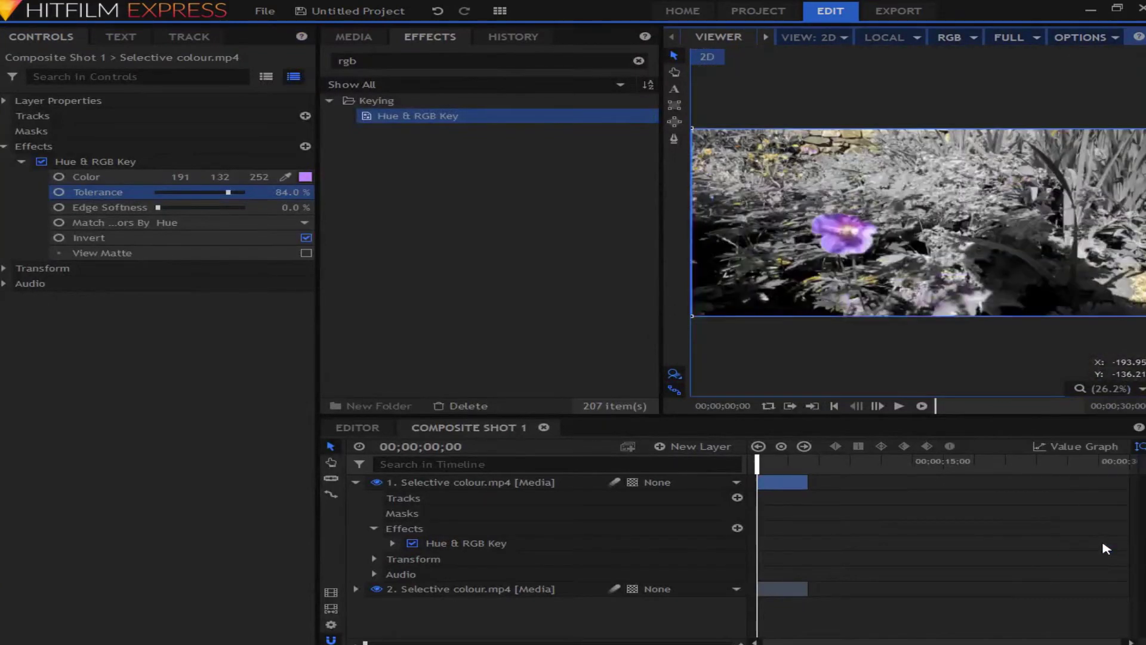
{"action": "left_click", "coordinate": [439, 487]}
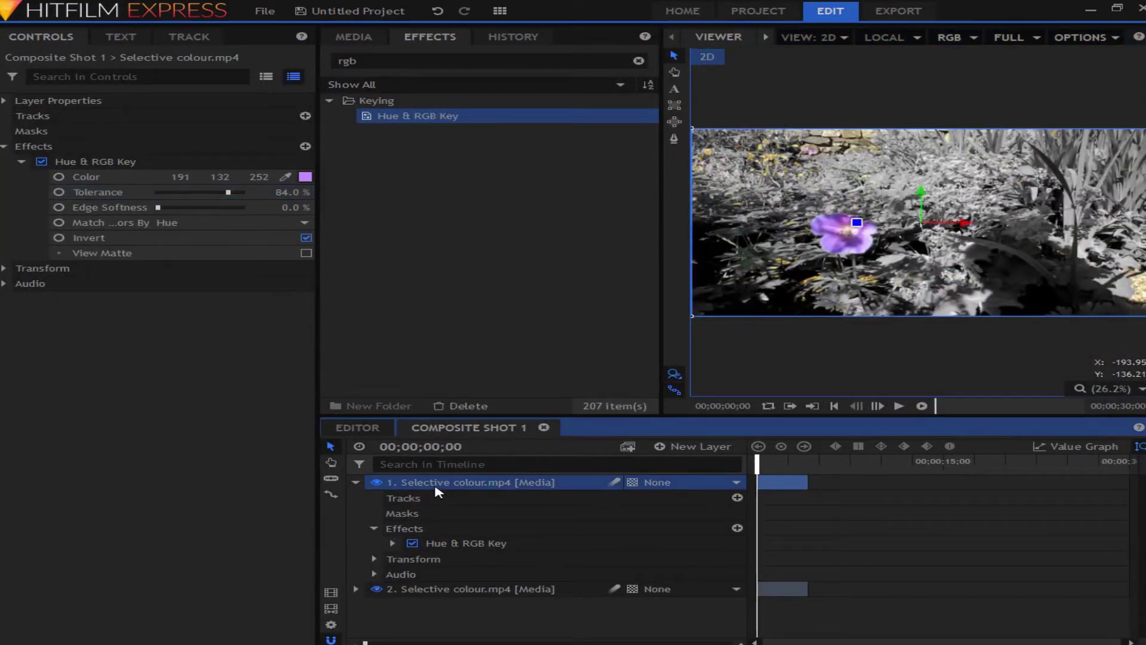
{"action": "left_click", "coordinate": [675, 138]}
{"action": "left_click", "coordinate": [822, 204]}
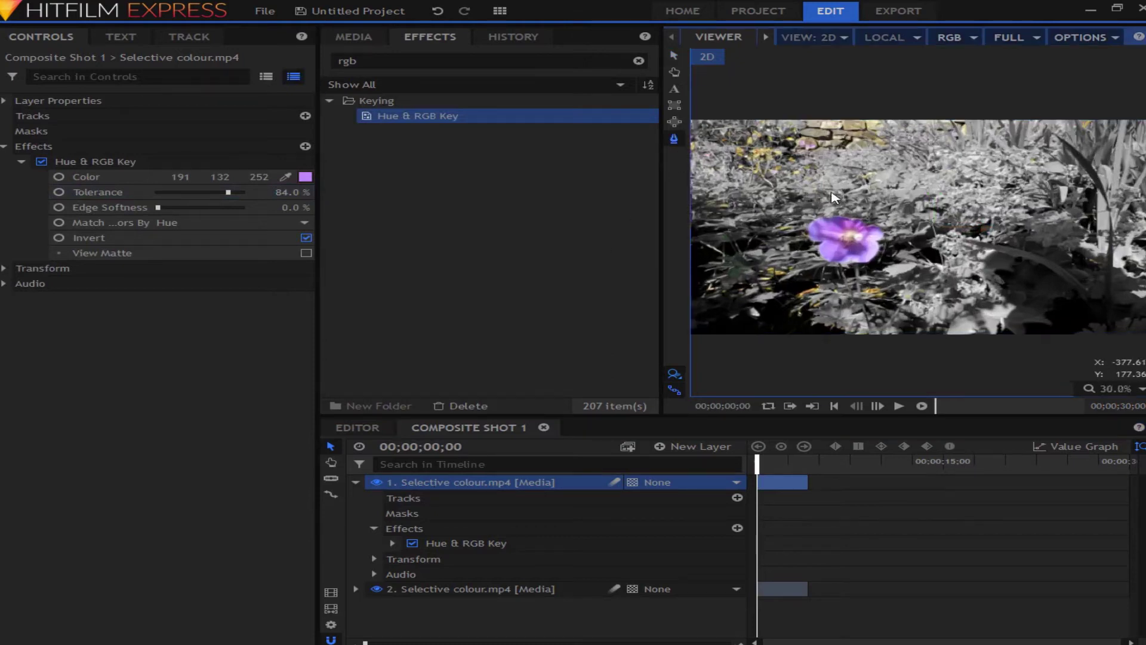
{"action": "left_click", "coordinate": [828, 200]}
{"action": "left_click_drag", "start_coordinate": [787, 206], "coordinate": [915, 213]}
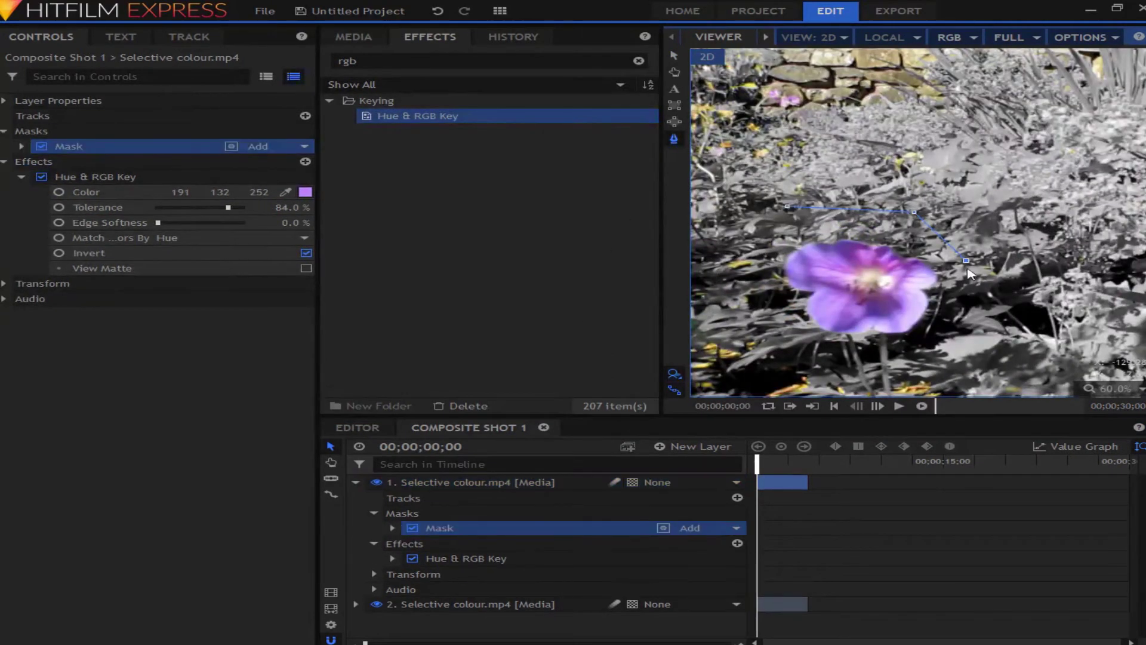
{"action": "left_click", "coordinate": [967, 352]}
{"action": "left_click", "coordinate": [829, 360]}
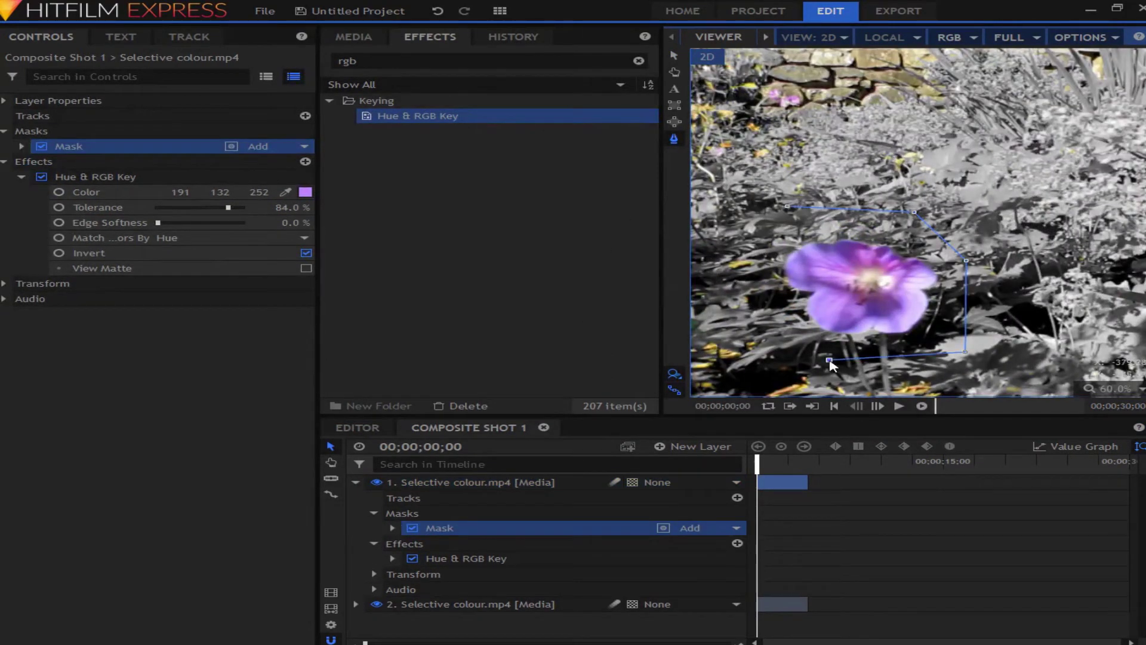
{"action": "left_click", "coordinate": [784, 209]}
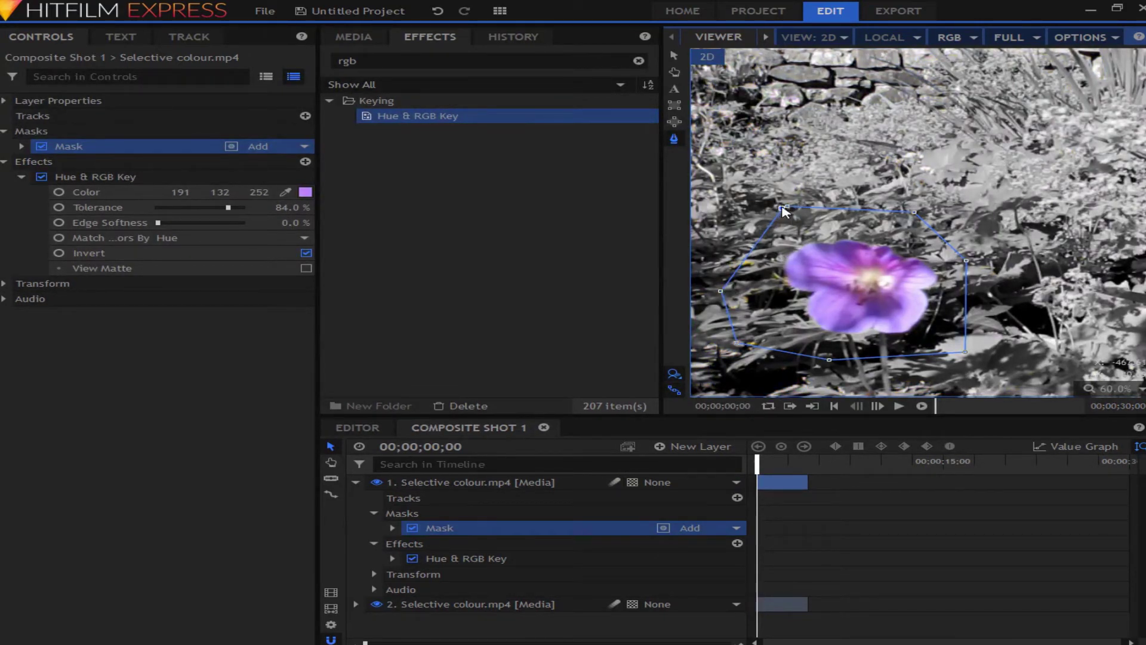
{"action": "left_click_drag", "start_coordinate": [757, 232], "coordinate": [724, 250]}
- Expand the mask's Transform properties and enable keyframing on its Position
{"action": "left_click", "coordinate": [22, 147]}
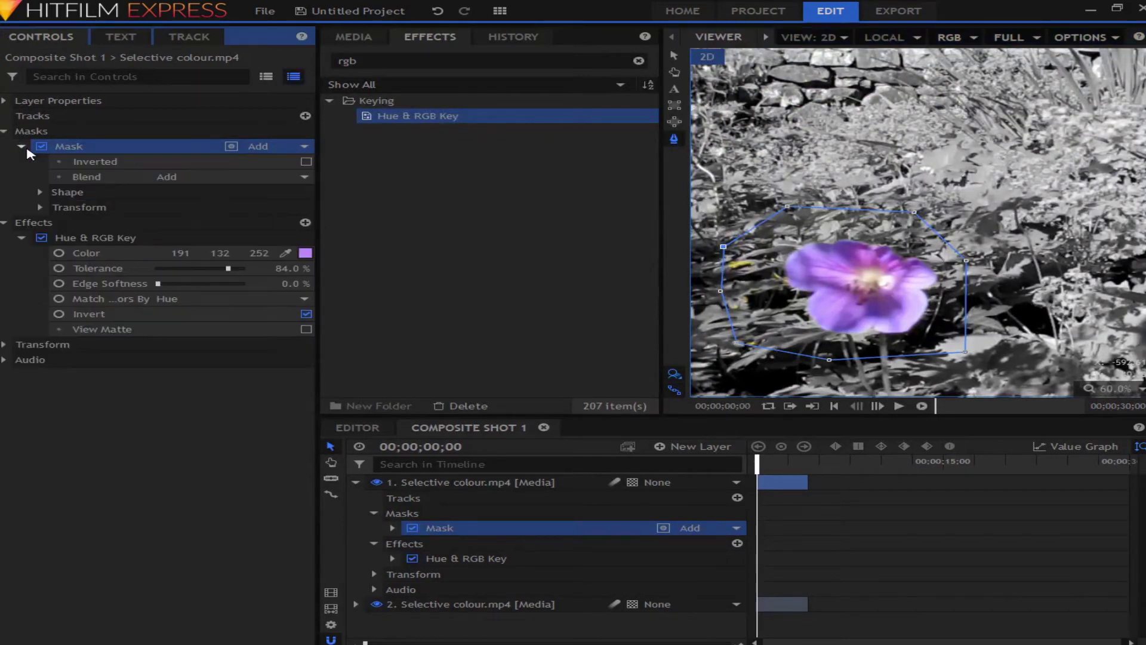
{"action": "left_click", "coordinate": [39, 208]}
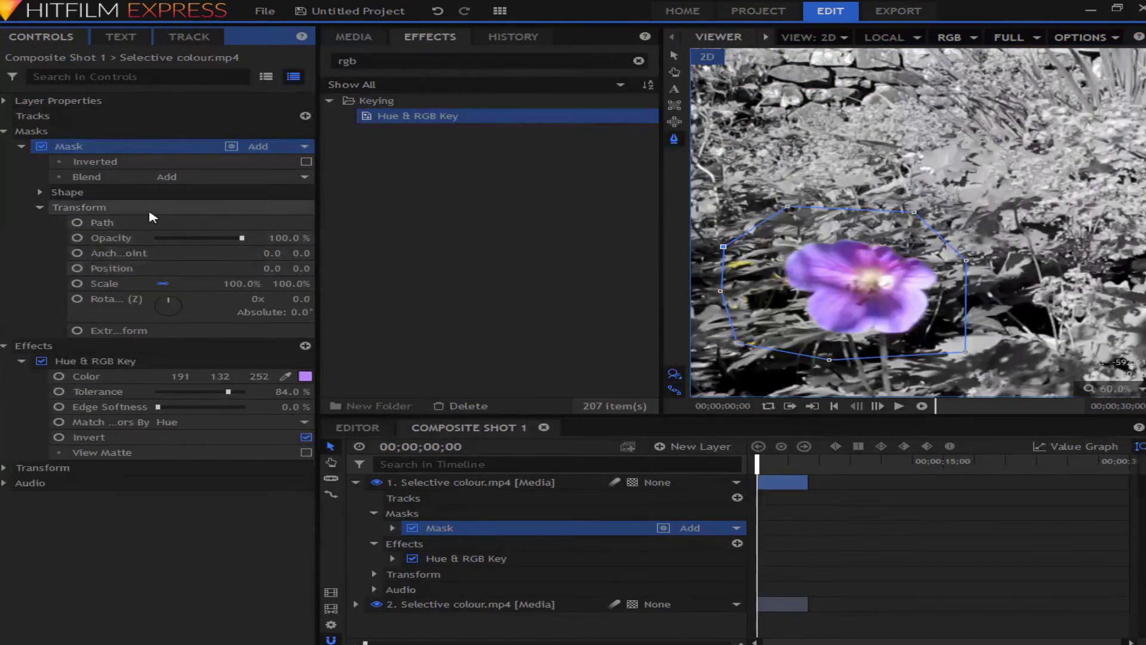
{"action": "left_click", "coordinate": [76, 226]}
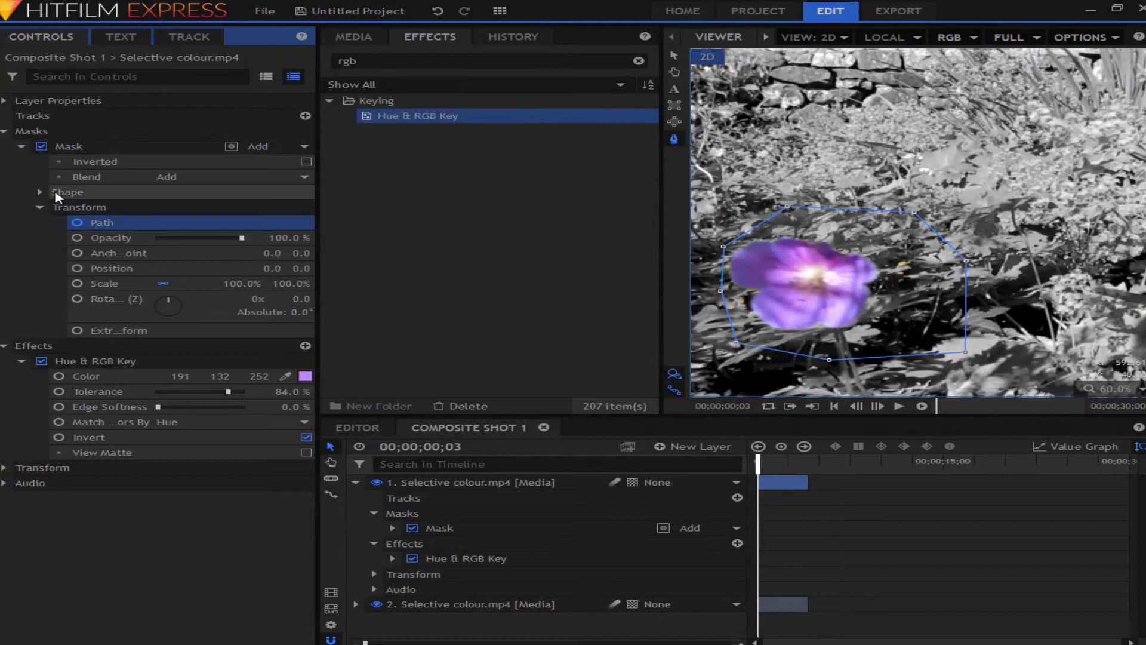
{"action": "left_click", "coordinate": [77, 269]}
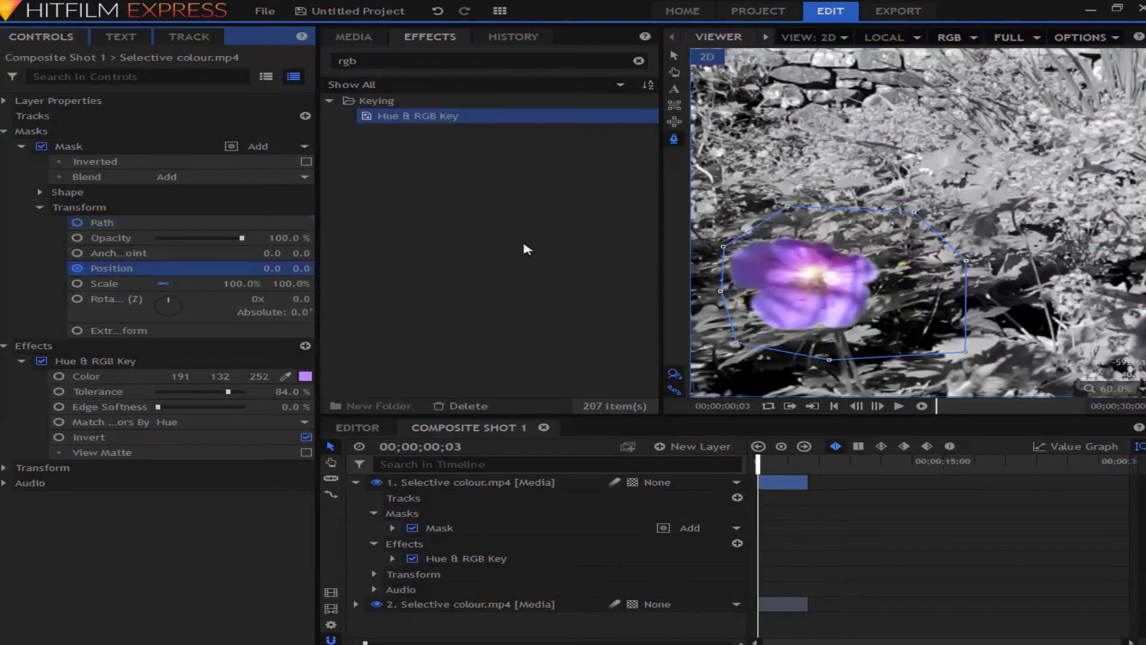
- Reposition the mask over the flower at the start, frame 13 and frame 19, then play back
{"action": "left_click", "coordinate": [682, 55]}
{"action": "left_click_drag", "start_coordinate": [770, 255], "coordinate": [724, 248]}
{"action": "key", "text": "Right"}
{"action": "key", "text": "Right"}
{"action": "key", "text": "Right"}
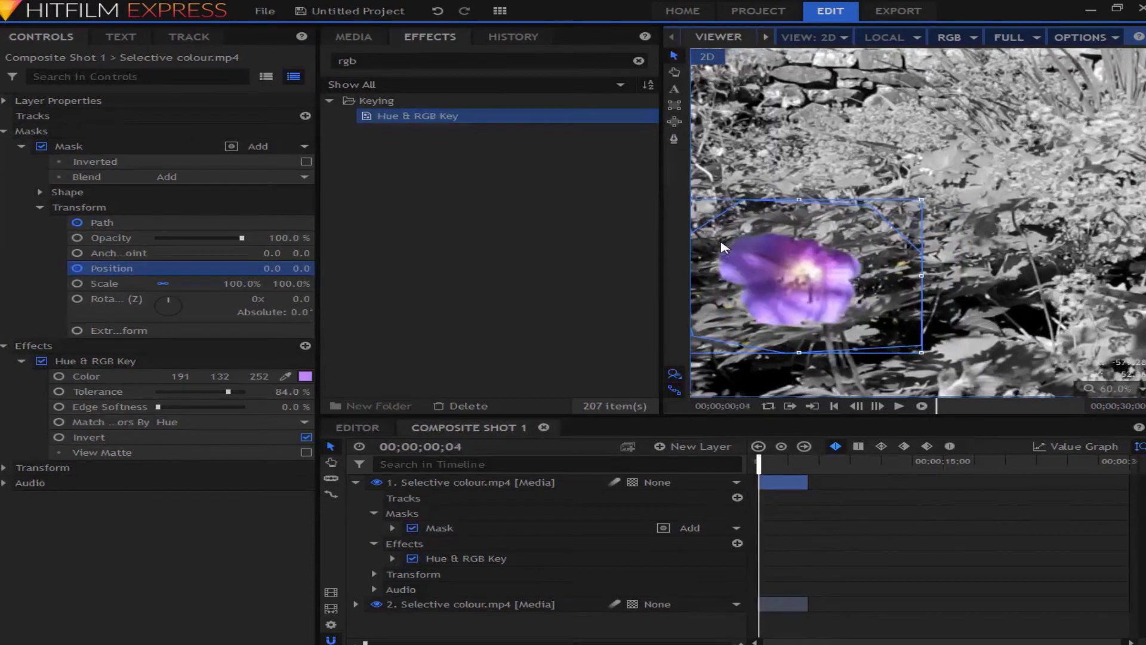
{"action": "key", "text": "Right"}
{"action": "key", "text": "Right"}
{"action": "key", "text": "Right"}
{"action": "key", "text": "Right"}
{"action": "key", "text": "Right"}
{"action": "key", "text": "Right"}
{"action": "key", "text": "Right"}
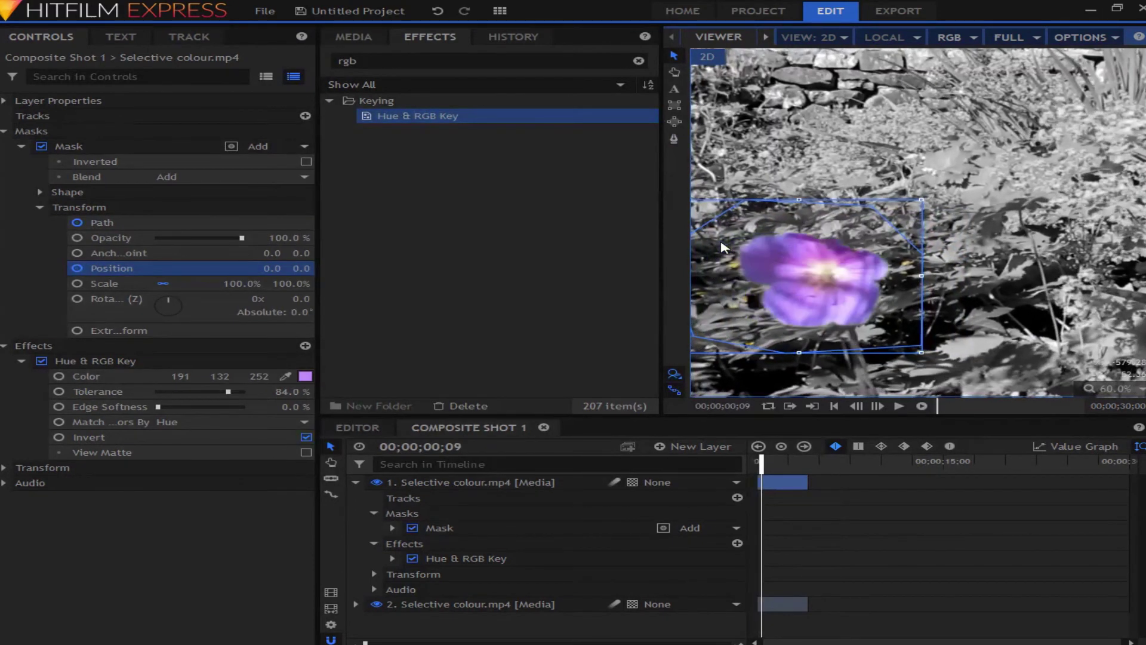
{"action": "left_click_drag", "start_coordinate": [724, 246], "coordinate": [809, 229]}
{"action": "key", "text": "Right"}
{"action": "key", "text": "Right"}
{"action": "key", "text": "Right"}
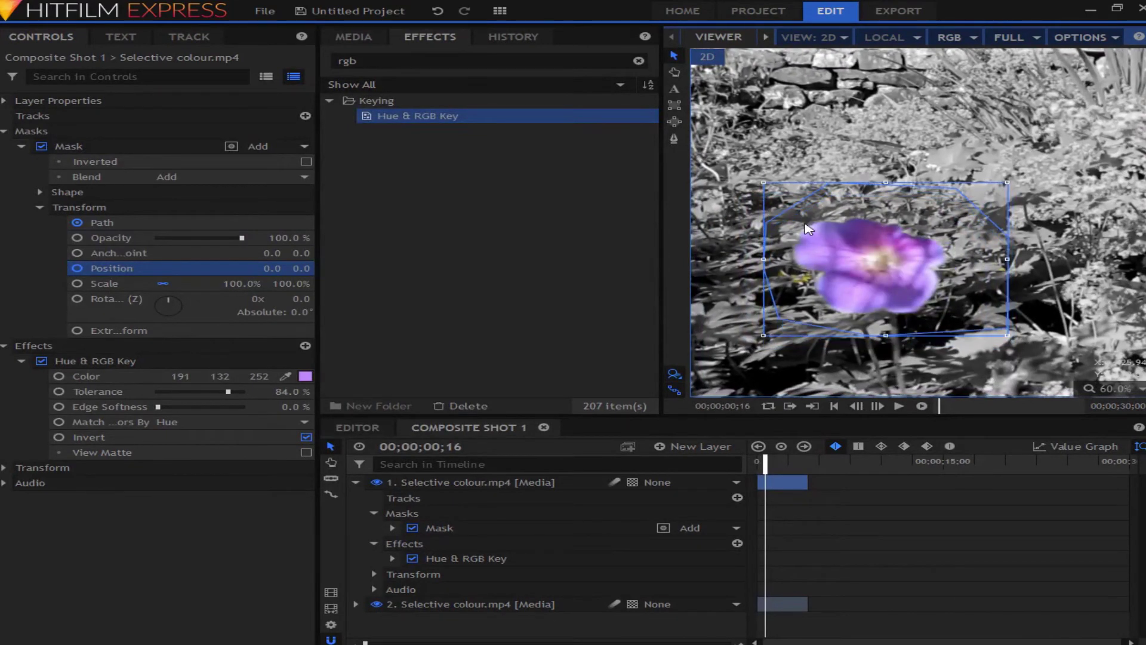
{"action": "key", "text": "Right"}
{"action": "key", "text": "Right"}
{"action": "key", "text": "Right"}
{"action": "left_click_drag", "start_coordinate": [807, 227], "coordinate": [767, 223]}
{"action": "key", "text": "Right"}
{"action": "key", "text": "Right"}
{"action": "key", "text": "Right"}
{"action": "key", "text": "Right"}
{"action": "key", "text": "Right"}
{"action": "key", "text": "Right"}
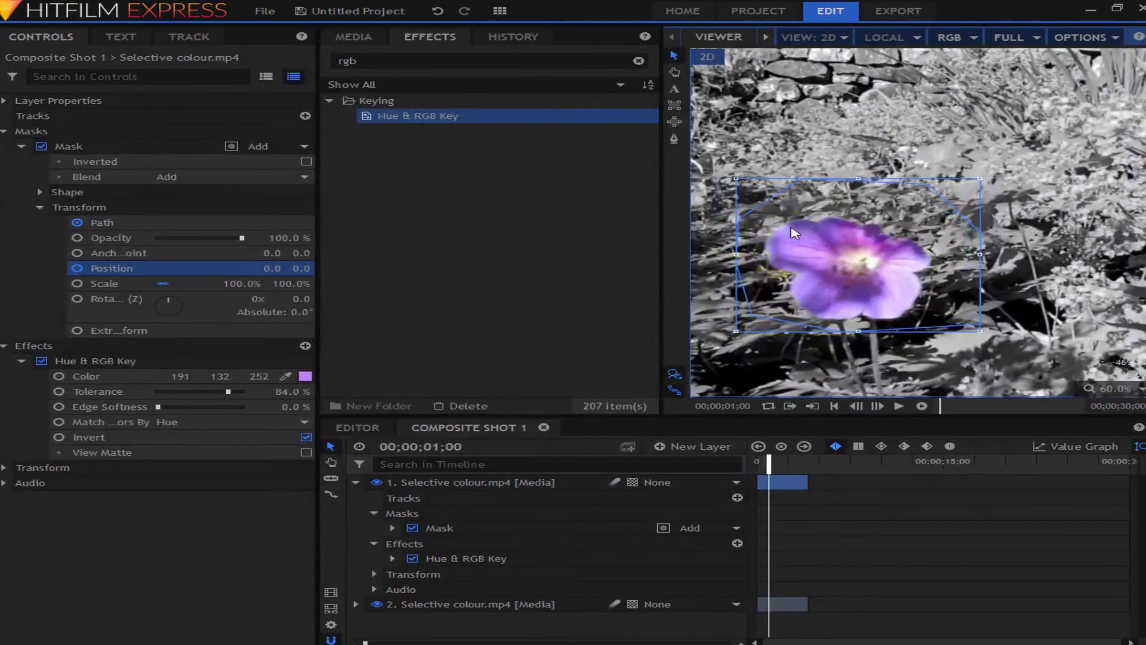
{"action": "key", "text": "Right"}
{"action": "key", "text": "Right"}
{"action": "key", "text": "Right"}
{"action": "key", "text": "Right"}
{"action": "key", "text": "Right"}
{"action": "key", "text": "Right"}
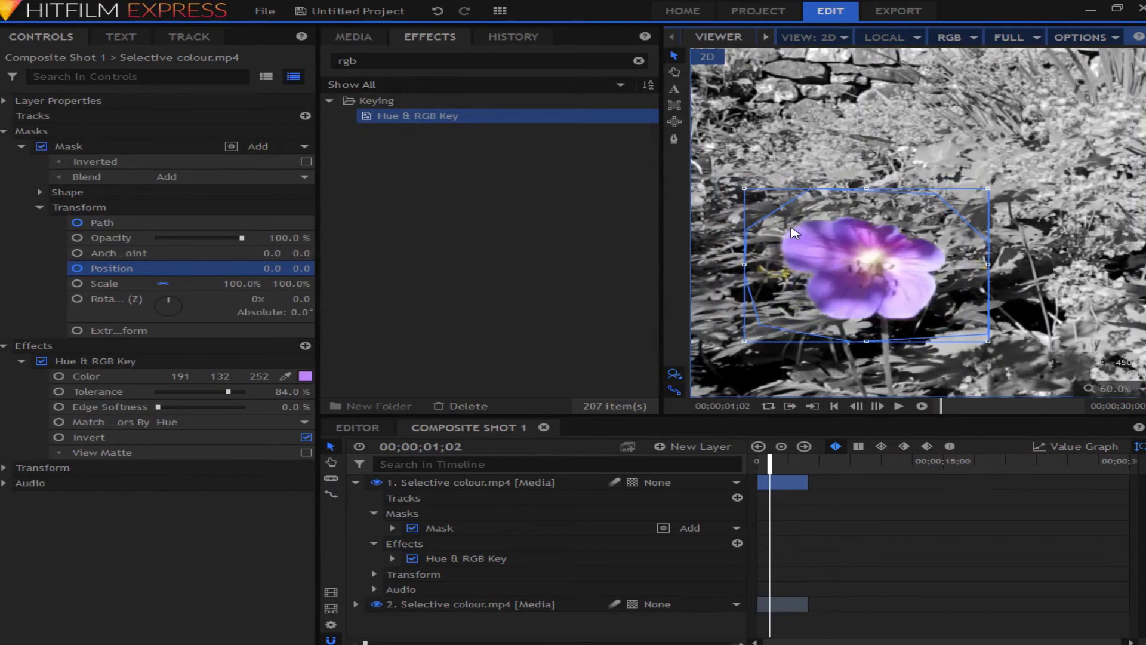
{"action": "key", "text": "space"}
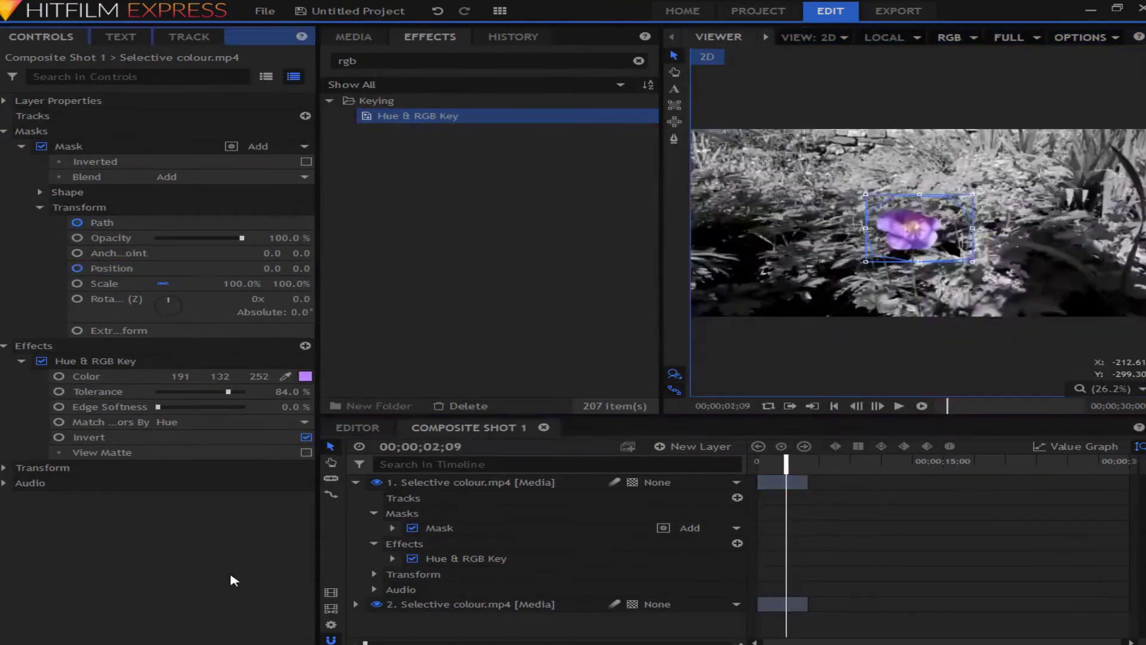
{"action": "left_click", "coordinate": [556, 437]}
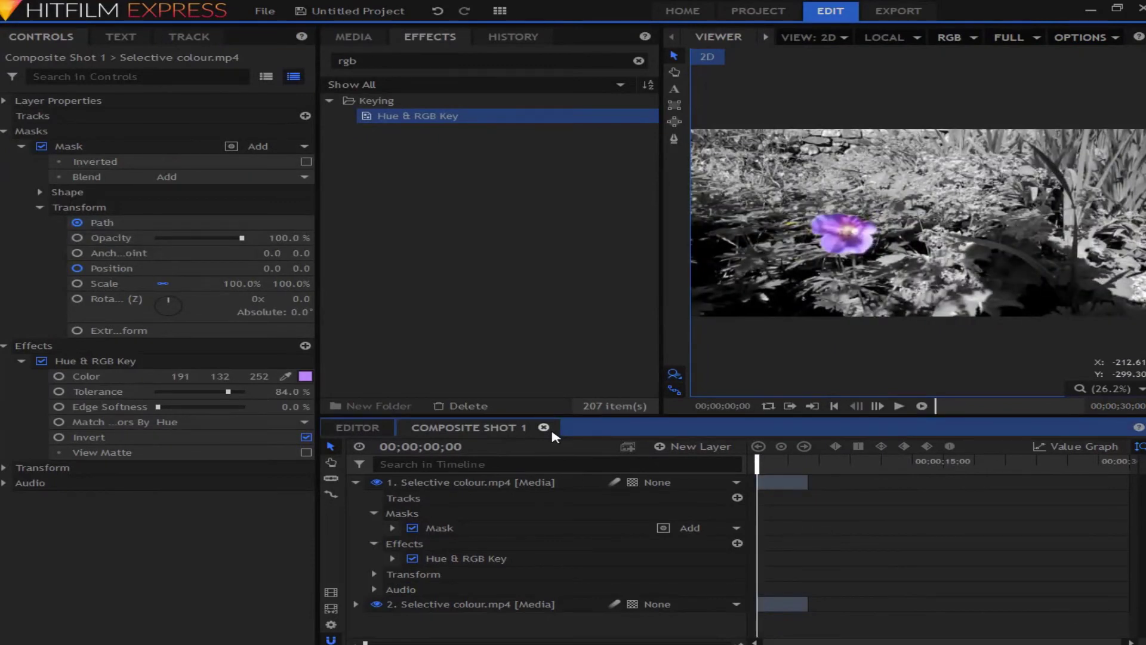